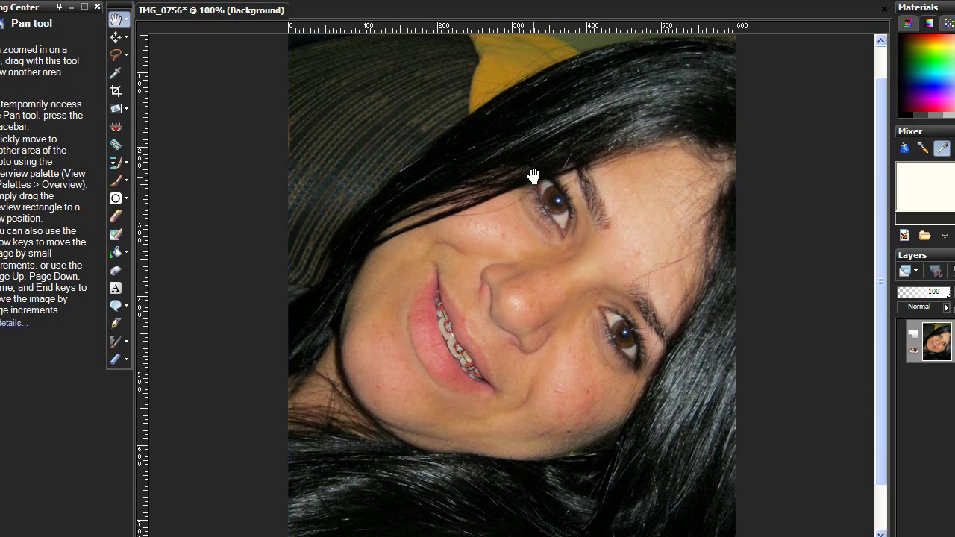
Activate the Blemish Fixer of the Makeover tool and enlarge its brush to size 50.
click(117, 152)
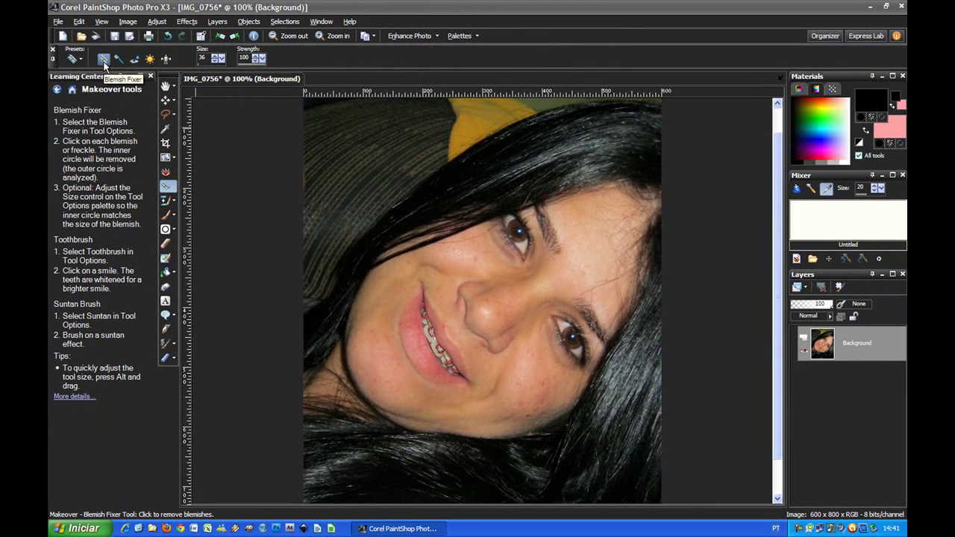
click(103, 59)
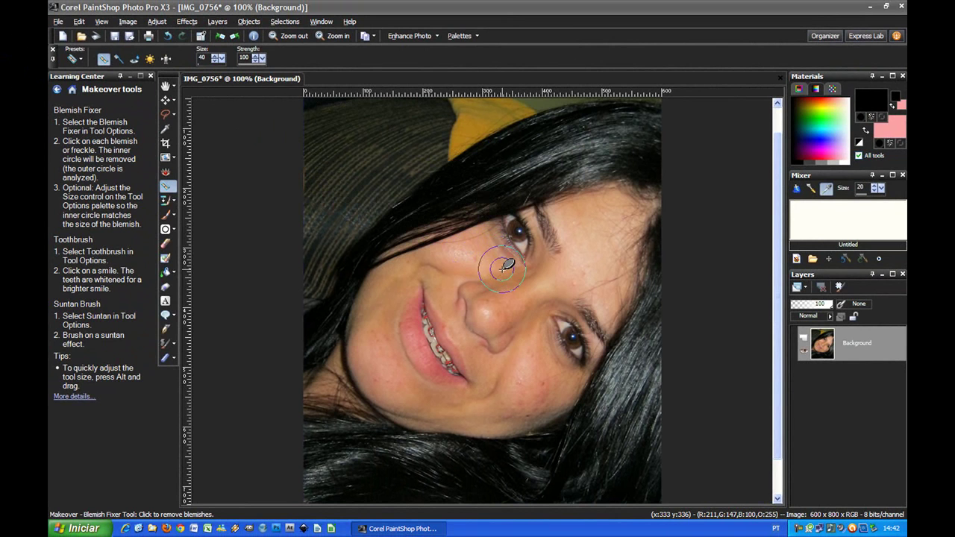
alt+drag(508, 266, 512, 281)
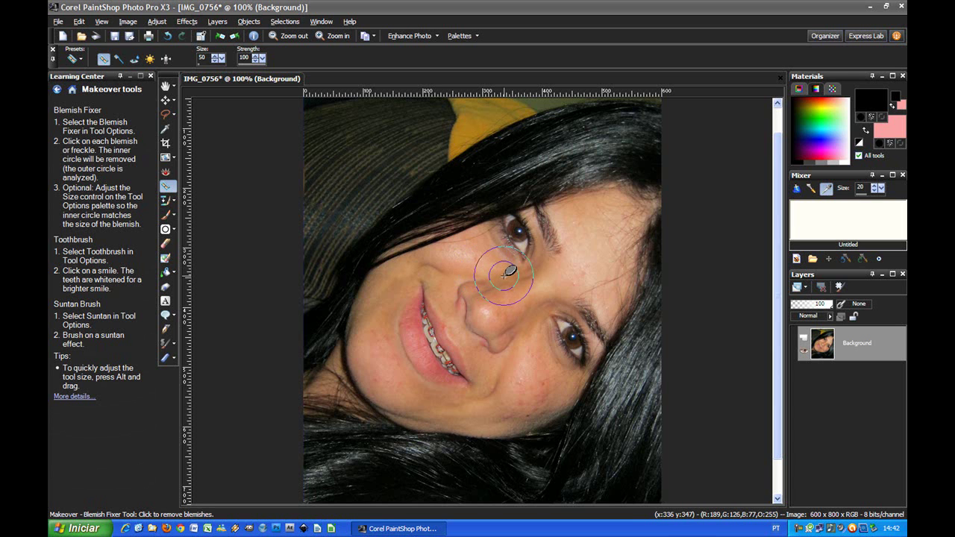
scroll(507, 273, up, 3)
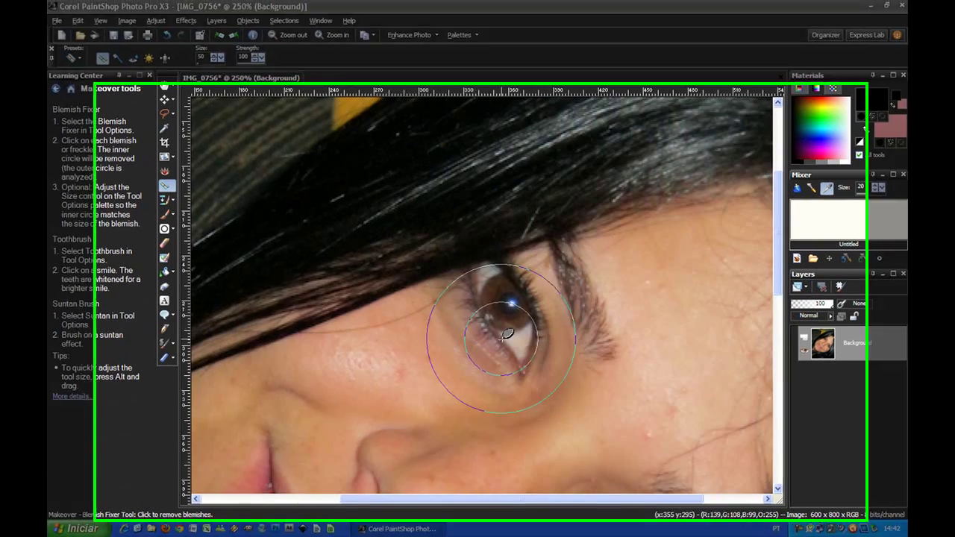
drag(479, 350, 585, 229)
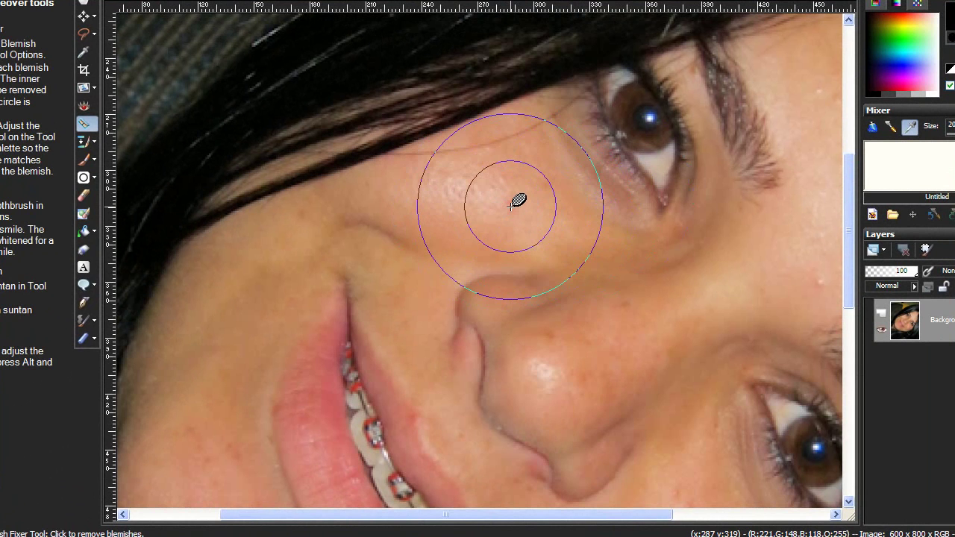
Adjust the Blemish Fixer brush over the cheek and reduce it to size 18.
drag(510, 207, 509, 206)
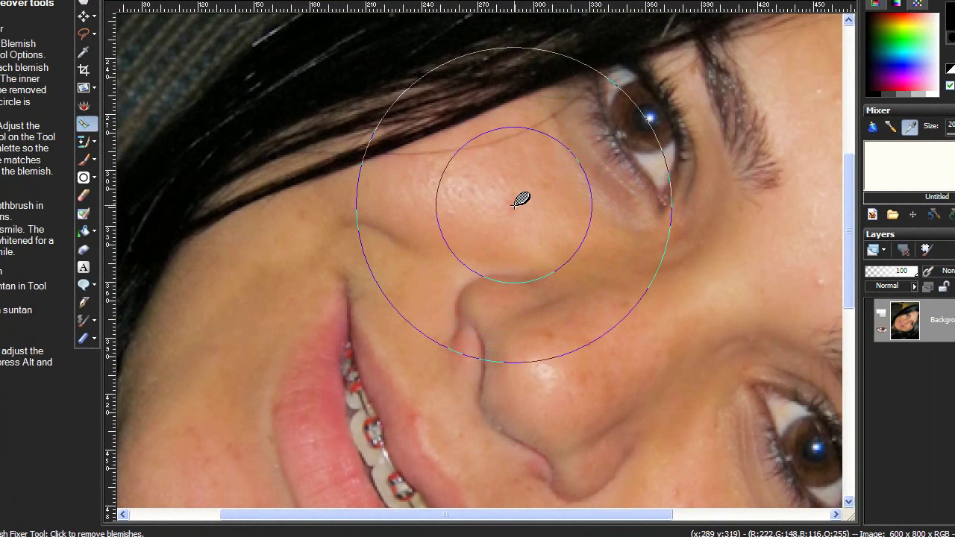
drag(515, 203, 515, 203)
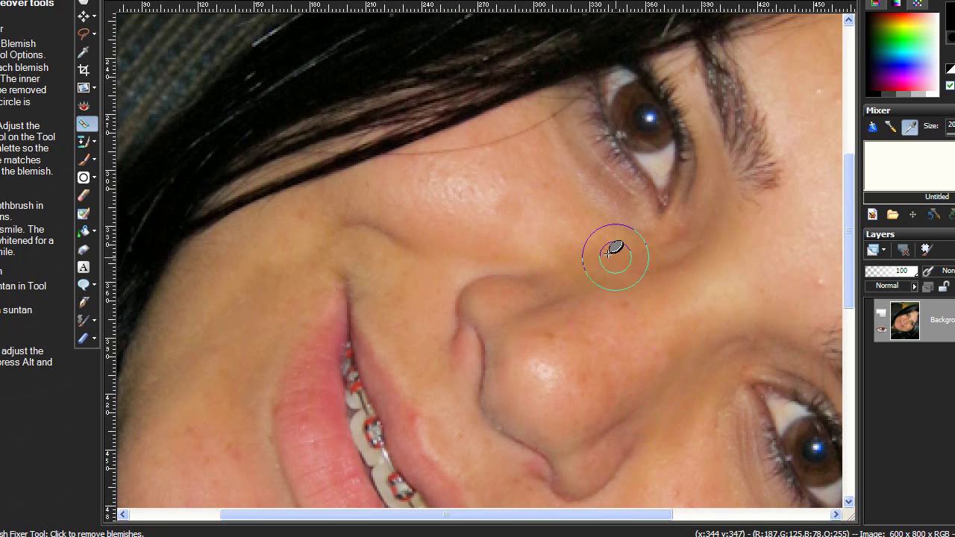
scroll(657, 332, down, 1)
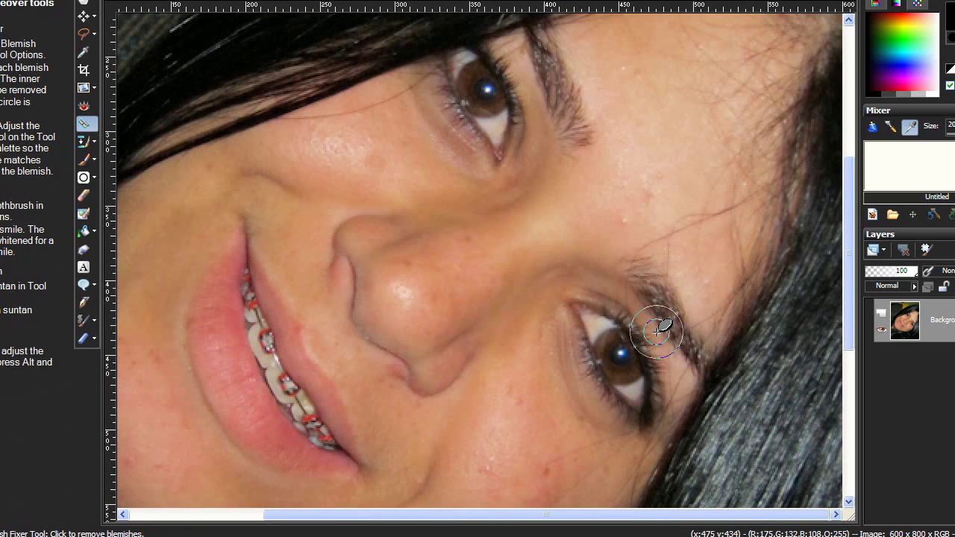
scroll(657, 332, up, 1)
drag(376, 227, 553, 356)
drag(418, 198, 674, 329)
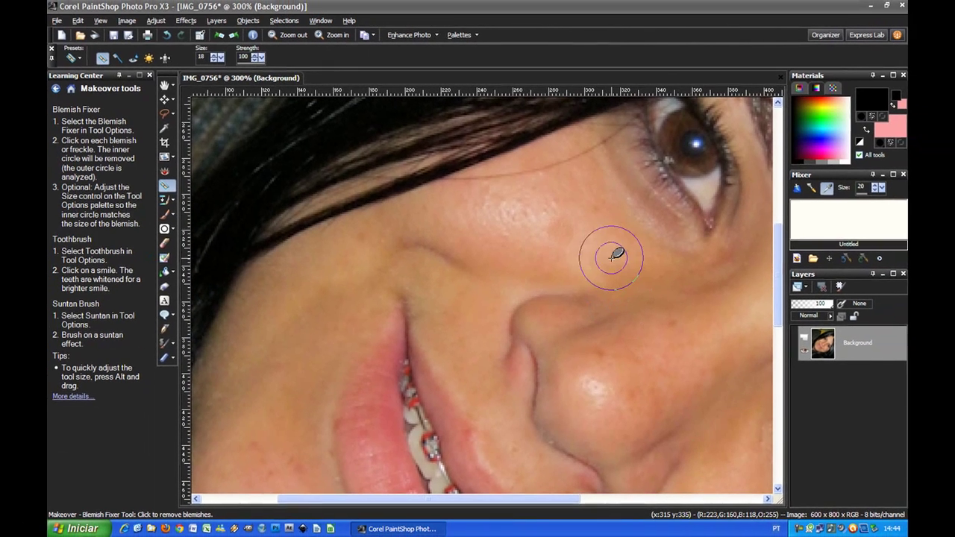
click(79, 22)
key(Escape)
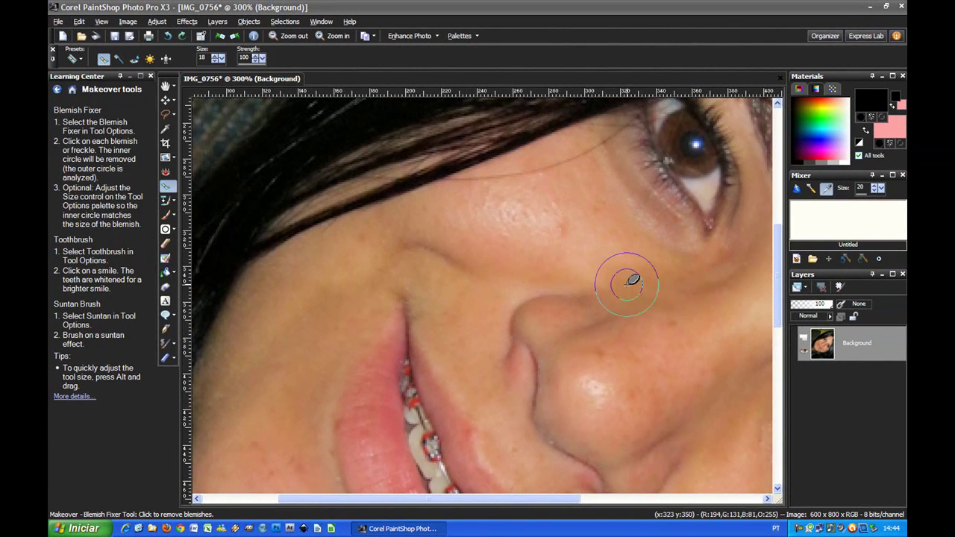
Remove the brownish blemish on the cheek below the eye using a smaller Blemish Fixer brush.
drag(640, 282, 572, 316)
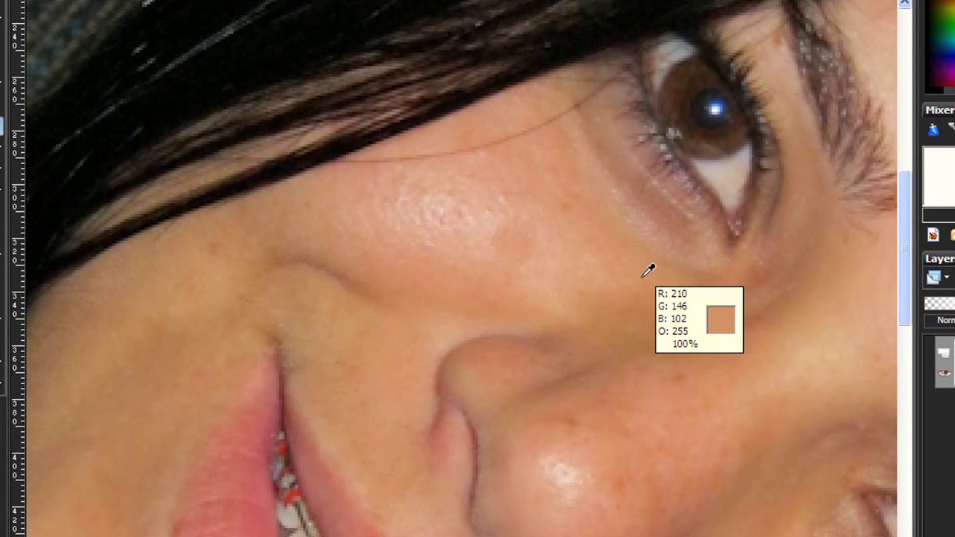
key(bracketleft)
key(bracketleft)
key(bracketleft)
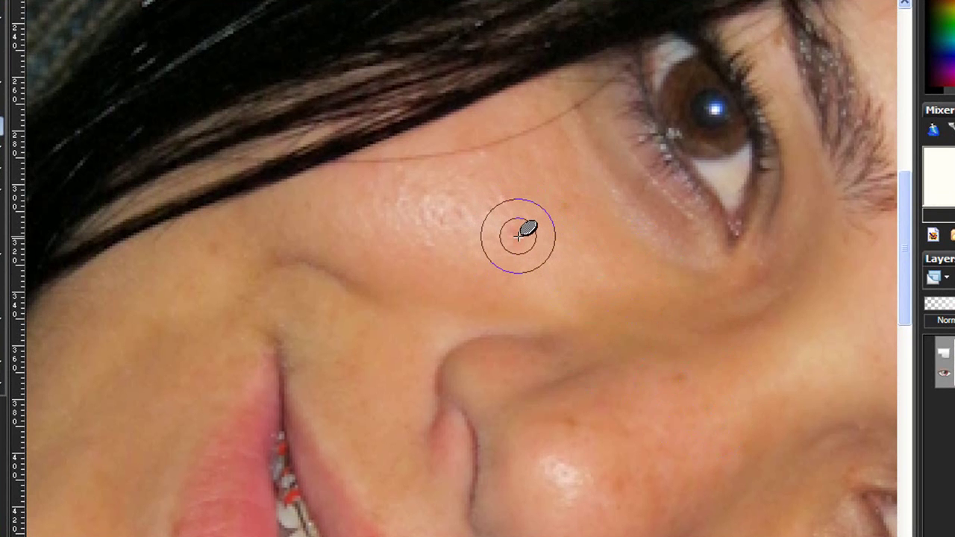
key(bracketleft)
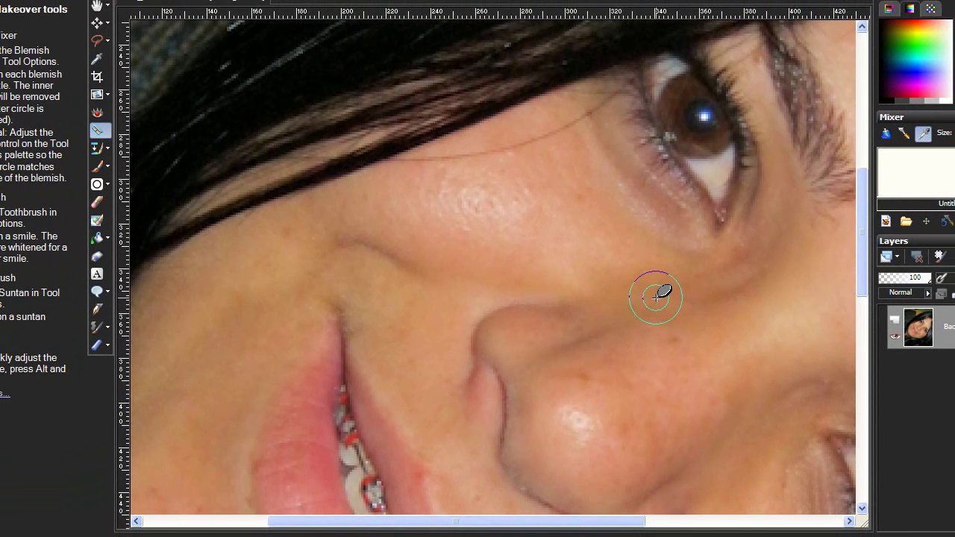
Try the Blemish Fixer with a larger brush around the inner corner of the eye, and undo the correction.
drag(642, 249, 520, 306)
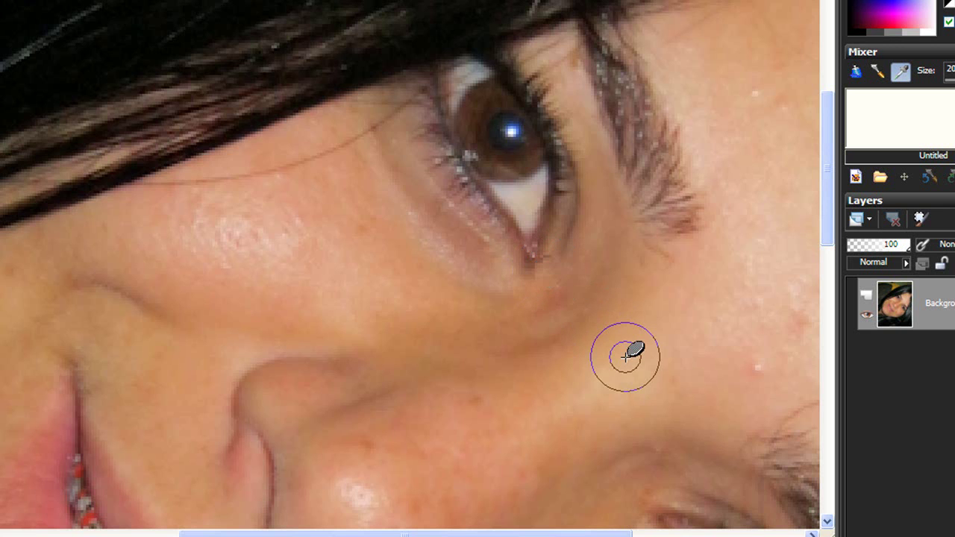
alt+click(626, 322)
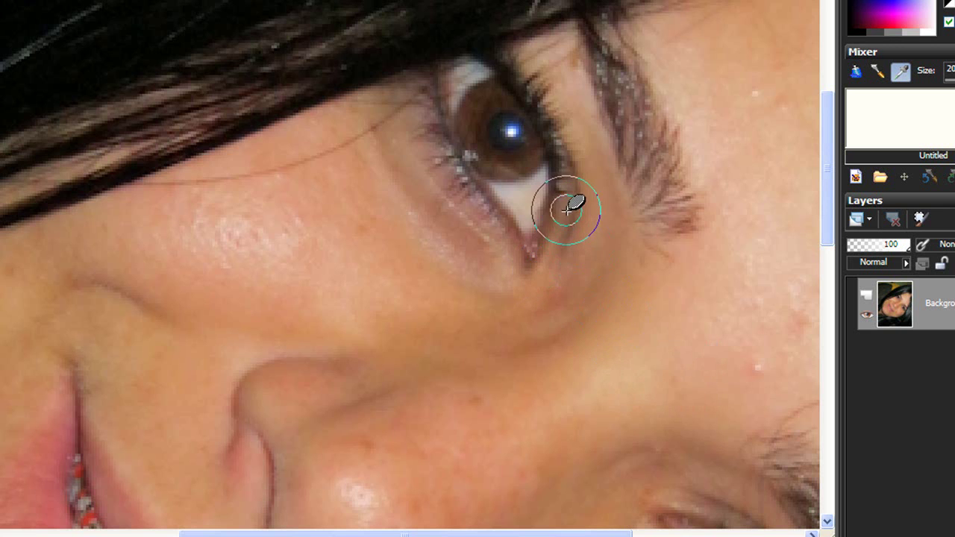
key(])
key(])
key(])
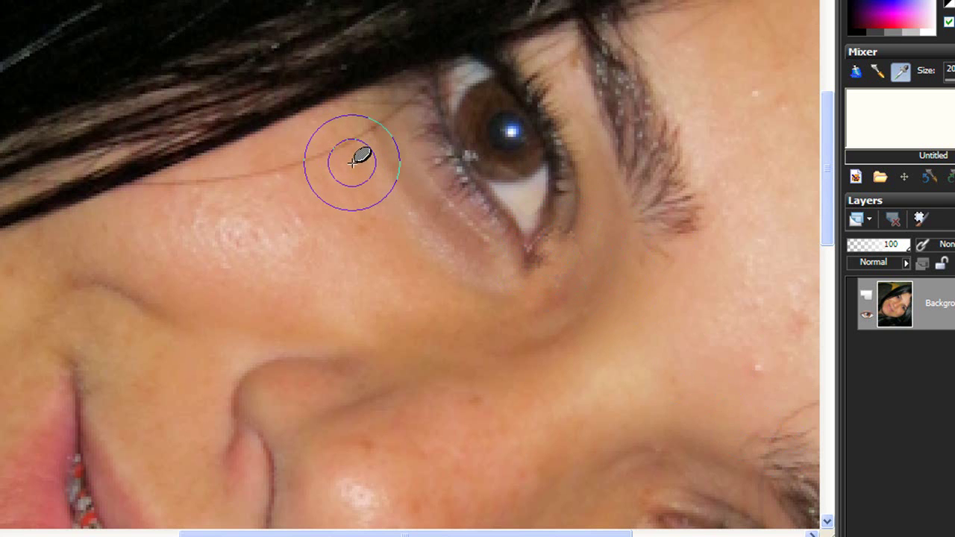
click(1, 0)
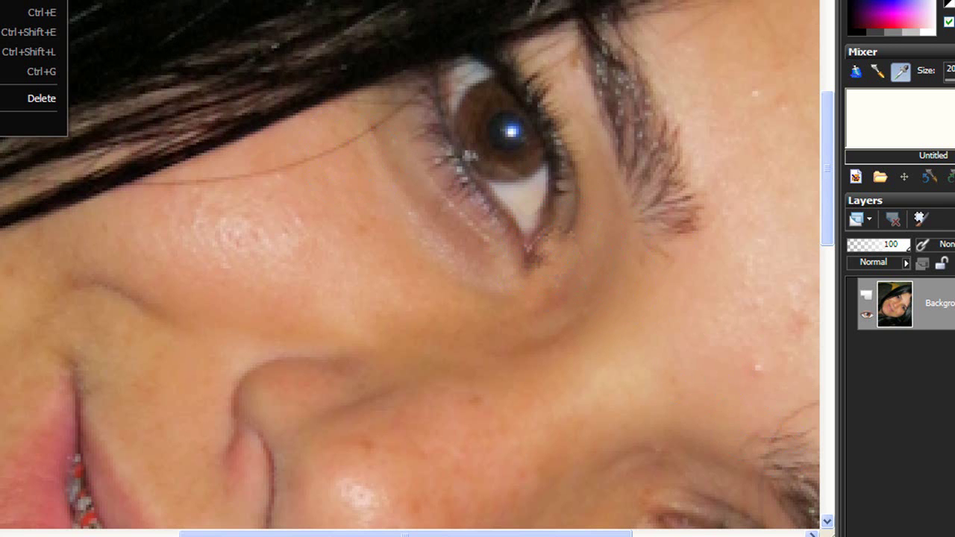
click(0, 1)
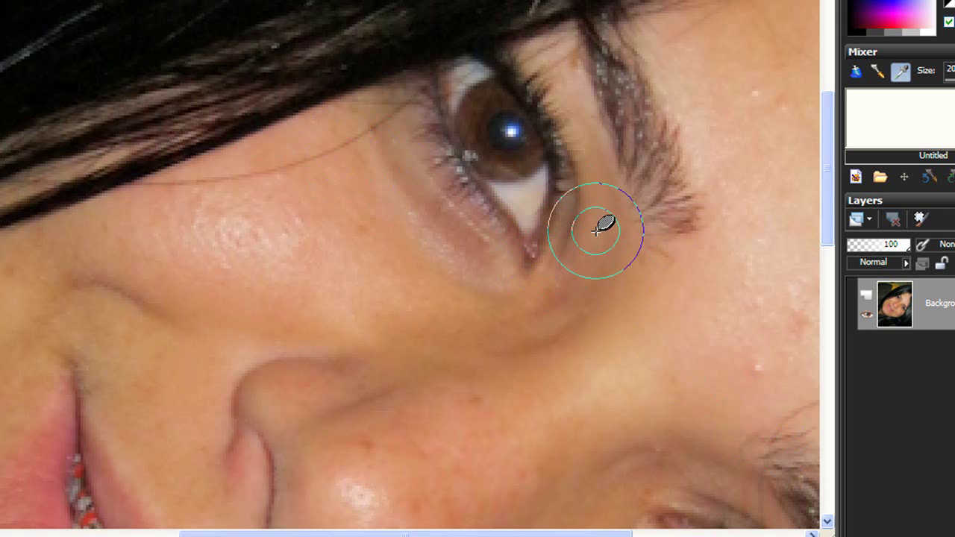
Remove the small light spot on the forehead between the eyebrows using the Blemish Fixer at size 8.
scroll(603, 220, down, 1)
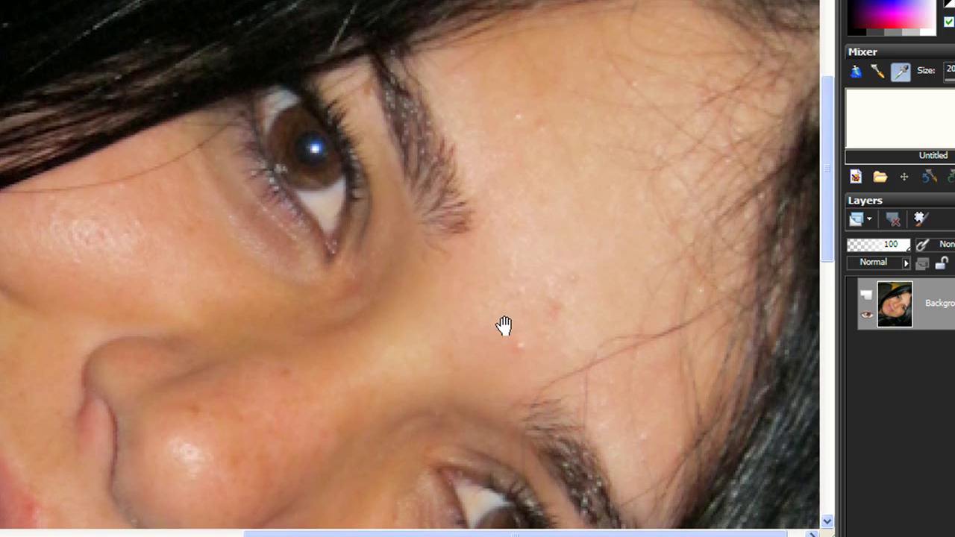
drag(504, 326, 515, 177)
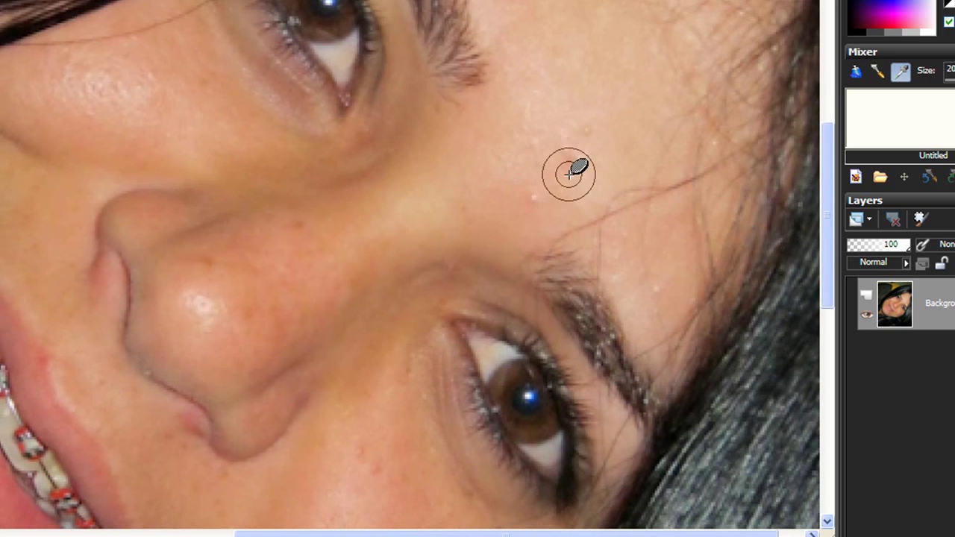
click(534, 197)
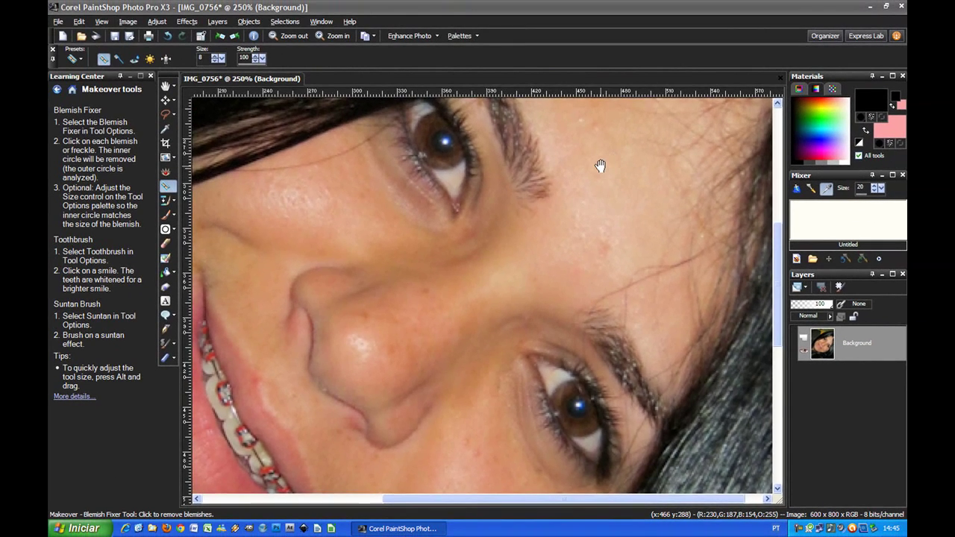
Remove the small spots on the upper forehead near the hairline using the Blemish Fixer at size 8.
drag(582, 15, 560, 130)
drag(599, 228, 596, 306)
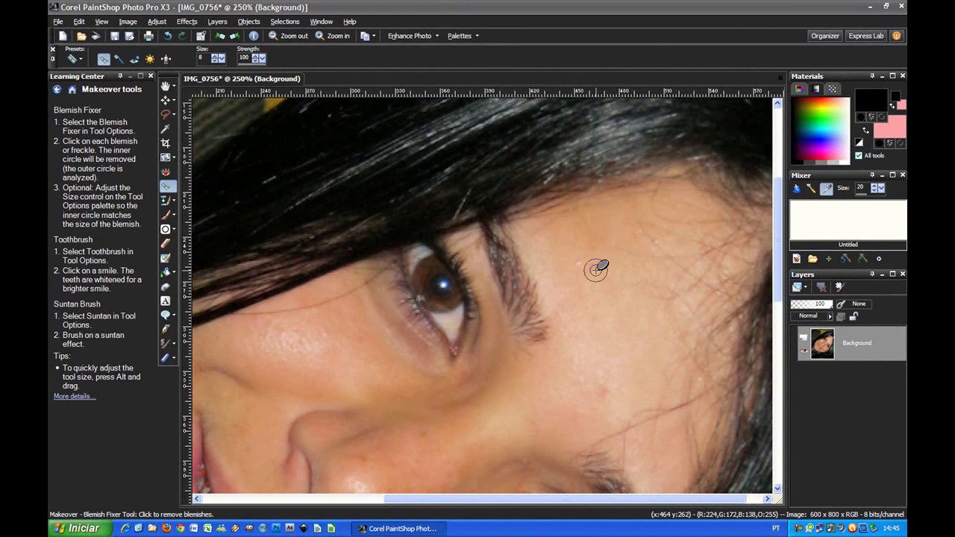
click(166, 86)
drag(538, 325, 551, 307)
click(165, 186)
drag(628, 232, 610, 277)
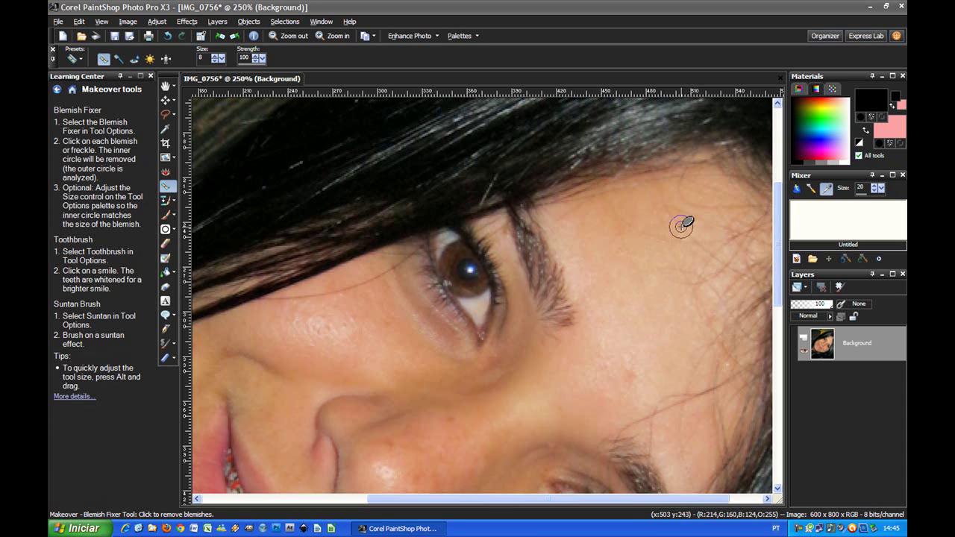
Remove the dark mole and red spots on the lower cheek and the spots on the chin using the Blemish Fixer.
drag(497, 390, 667, 219)
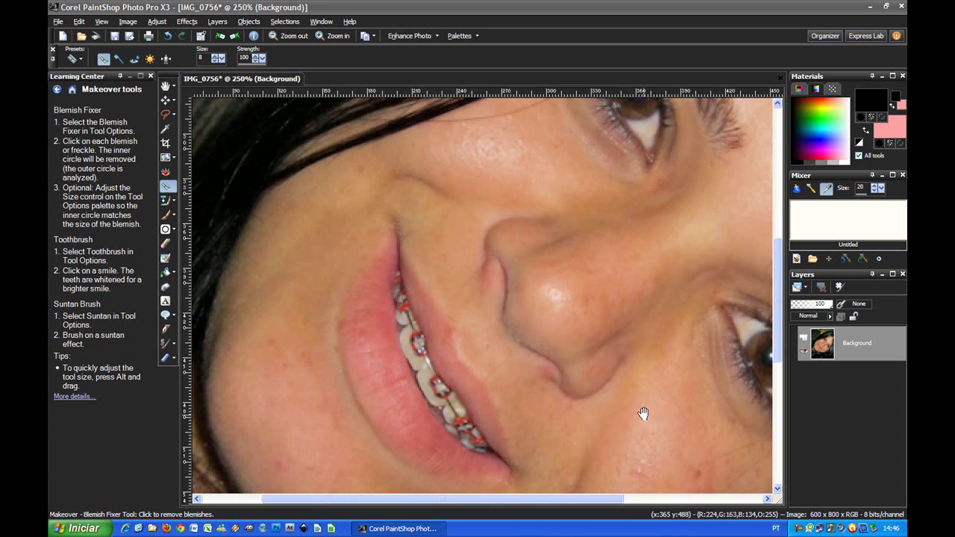
drag(641, 416, 644, 266)
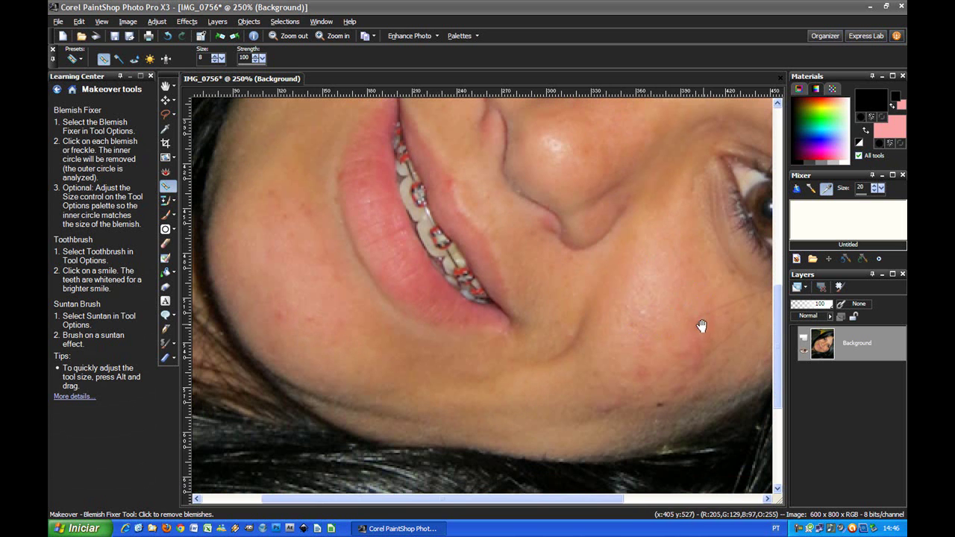
click(661, 403)
click(646, 363)
scroll(601, 363, left, 3)
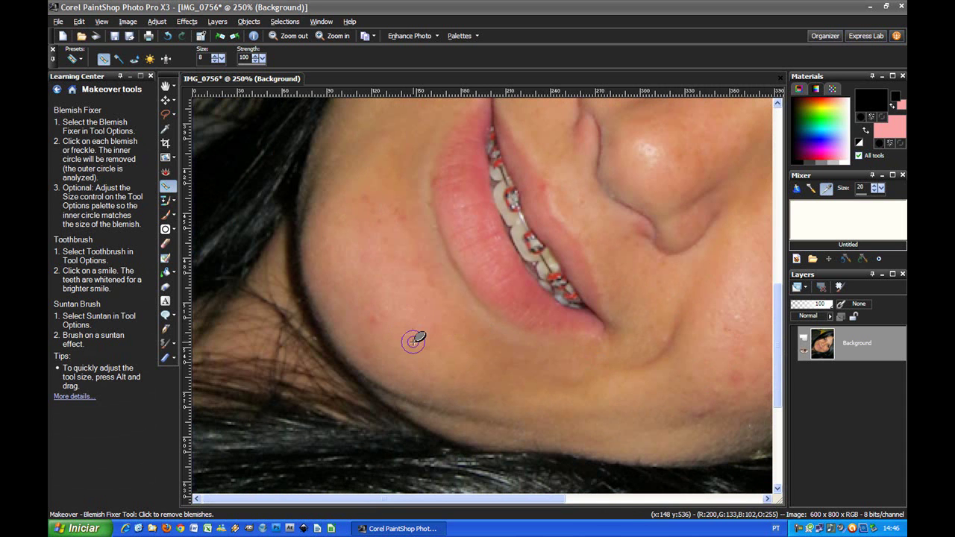
scroll(369, 276, up, 3)
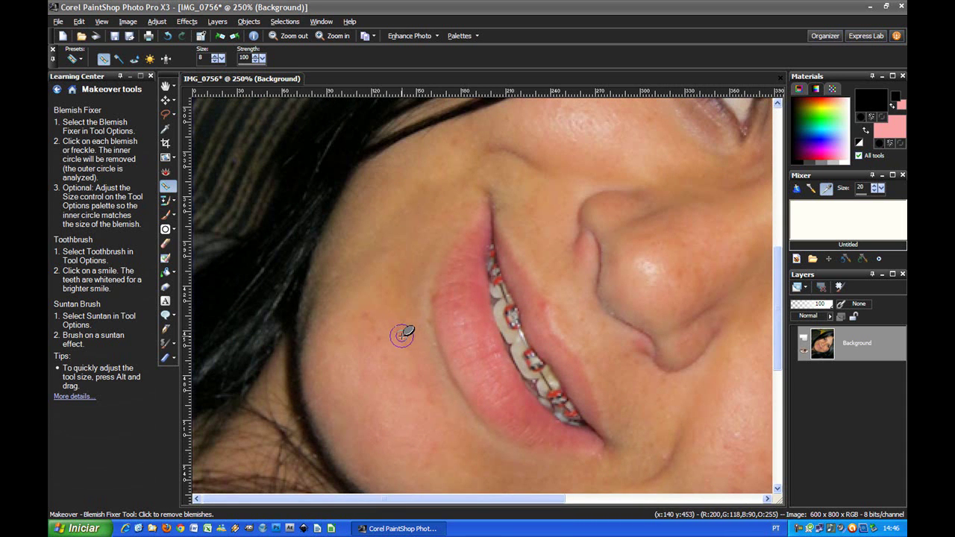
Enlarge the Blemish Fixer brush to size 11 and remove the red spot on the forehead between the eyebrows.
drag(590, 273, 371, 312)
alt+drag(558, 256, 594, 251)
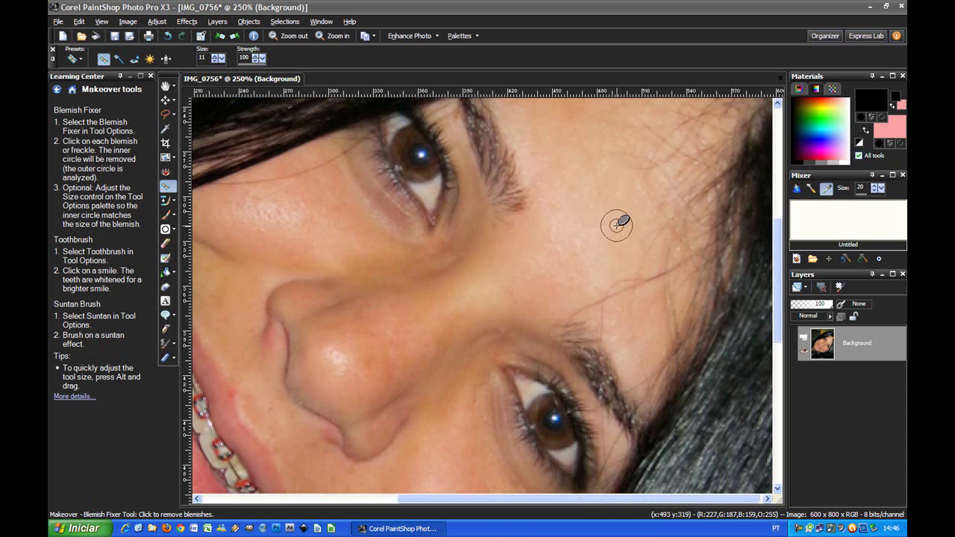
key(ctrl+alt+n)
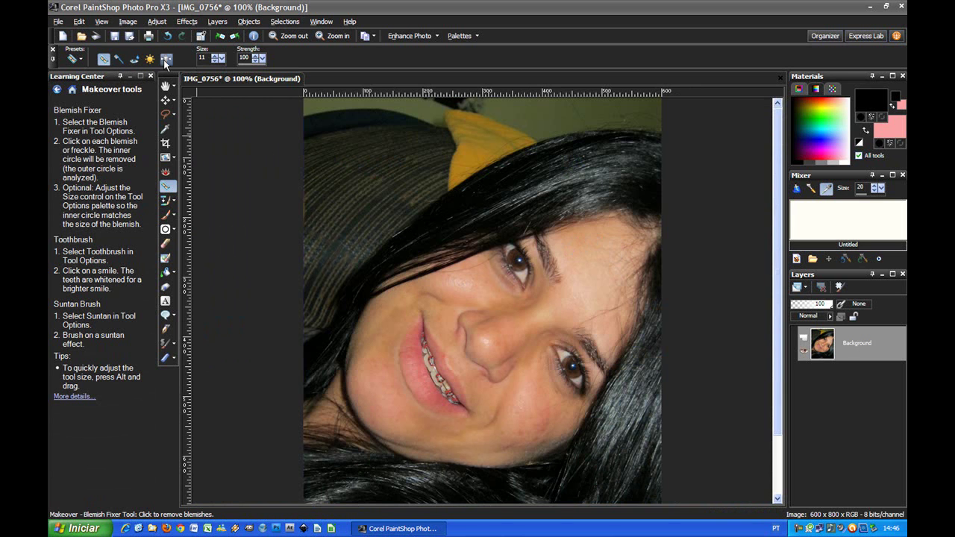
Draw a freehand selection closely around the teeth and braces inside the lips.
click(119, 60)
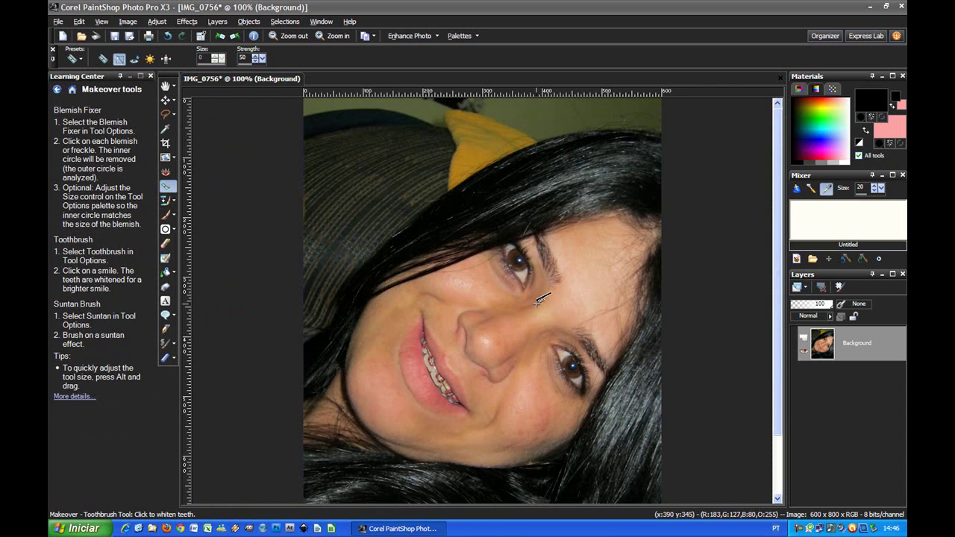
scroll(536, 302, up, 1)
drag(511, 314, 533, 273)
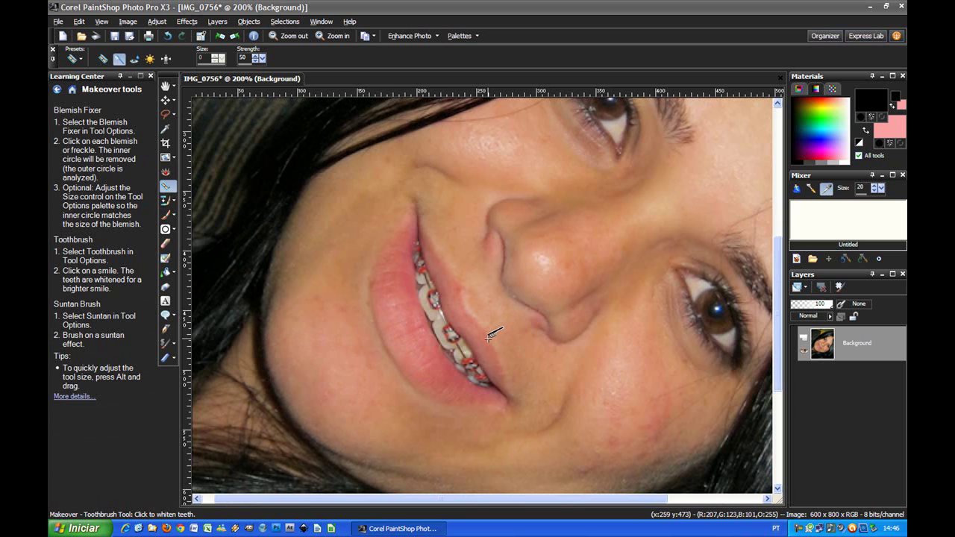
click(165, 117)
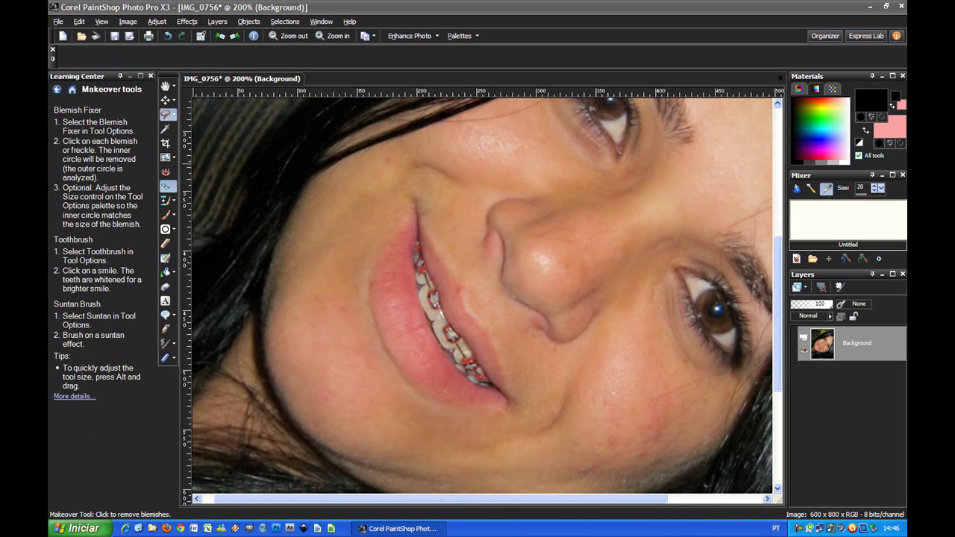
mouse_move(412, 214)
mouse_down()
mouse_move(457, 318)
mouse_move(493, 367)
mouse_move(498, 386)
mouse_move(482, 396)
mouse_move(457, 380)
mouse_move(424, 333)
mouse_move(407, 283)
mouse_move(411, 220)
mouse_up()
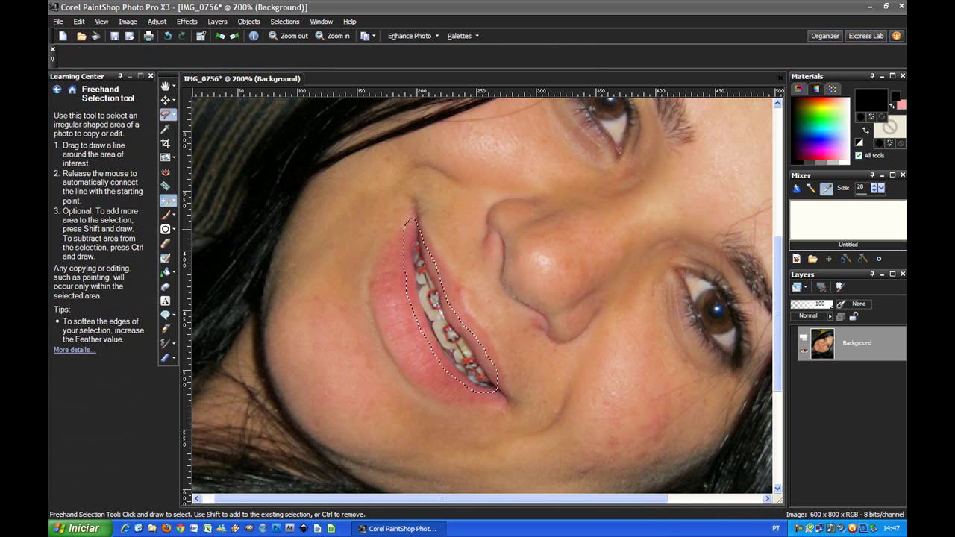
Whiten the selected teeth with the Toothbrush at strength 50 and clear the selection.
click(165, 200)
click(165, 186)
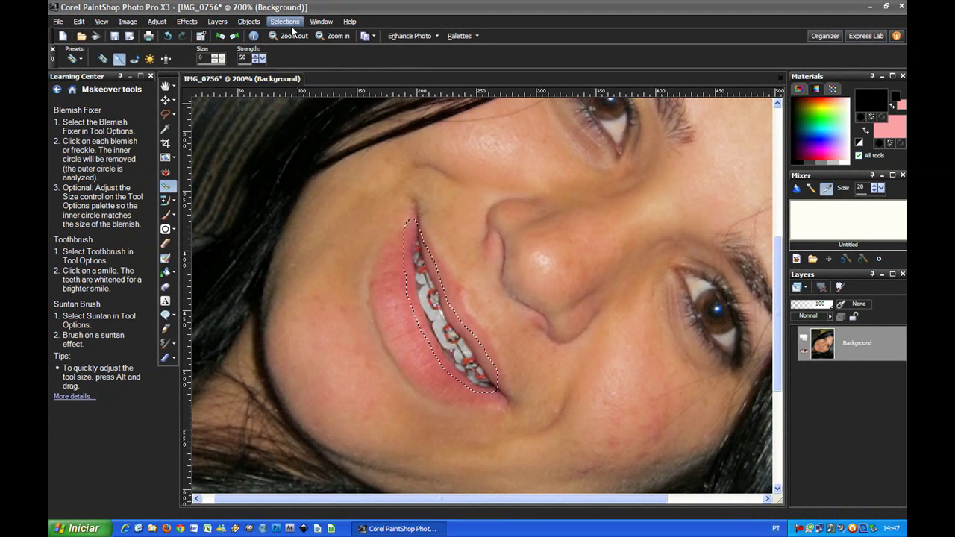
click(287, 22)
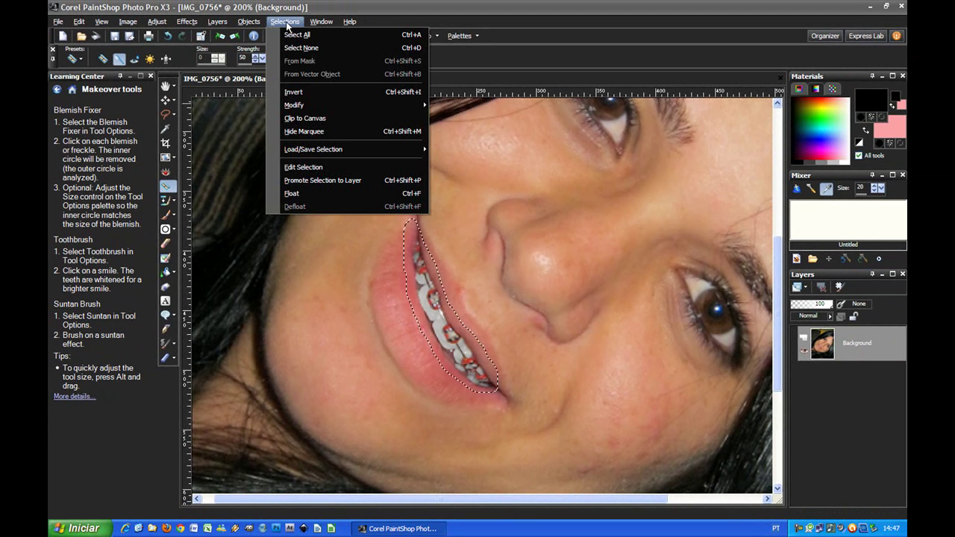
click(326, 49)
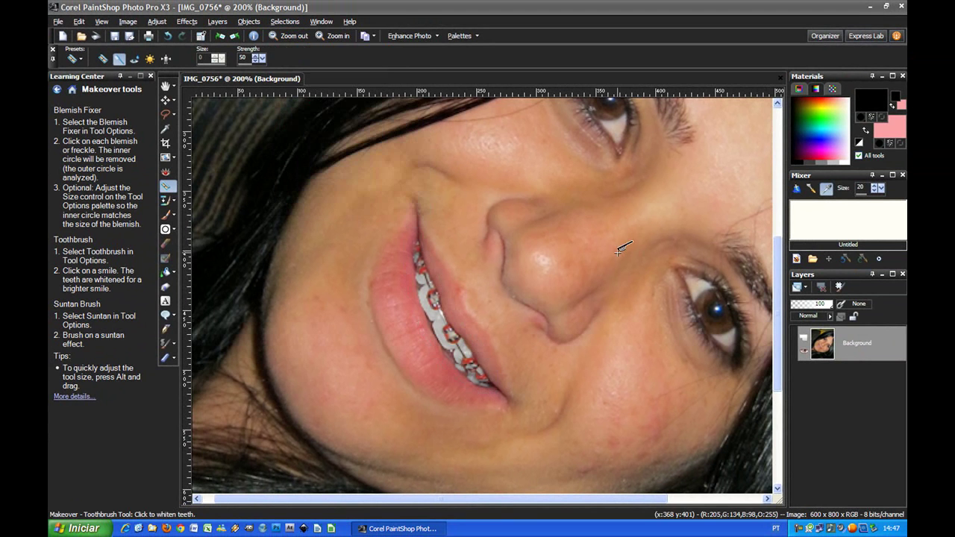
scroll(614, 251, down, 2)
scroll(613, 252, down, 2)
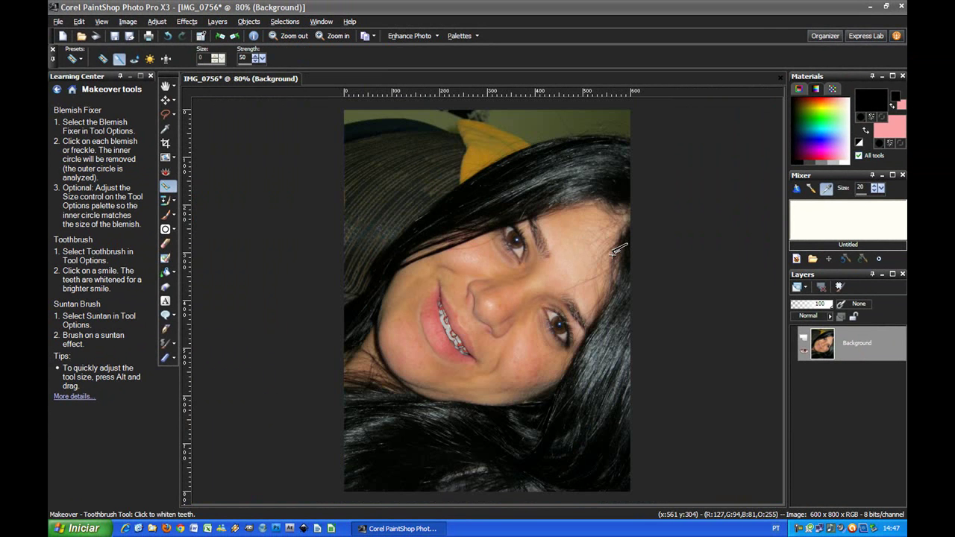
Whiten the white of the eye just below the fringe using the Eye Drop at strength 50.
scroll(614, 251, up, 1)
scroll(614, 251, up, 3)
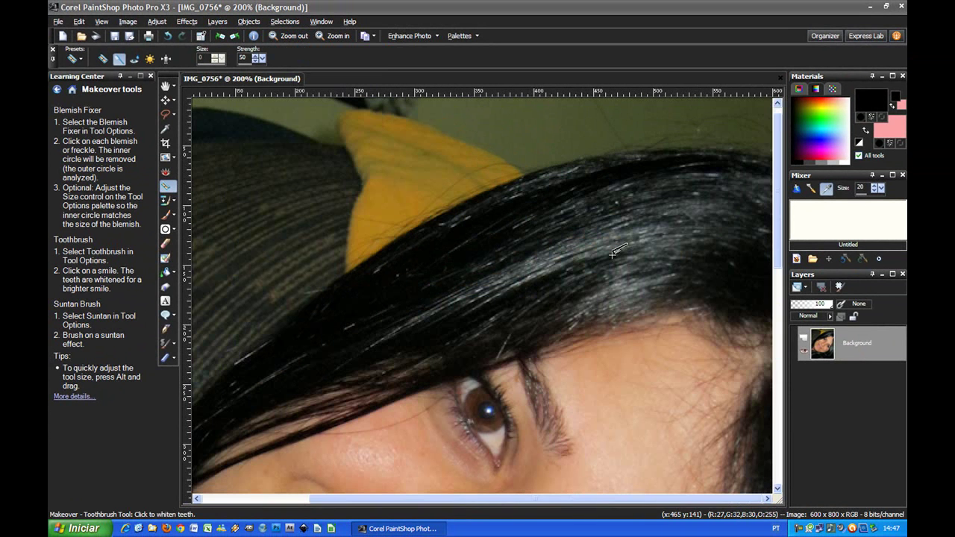
scroll(562, 407, down, 2)
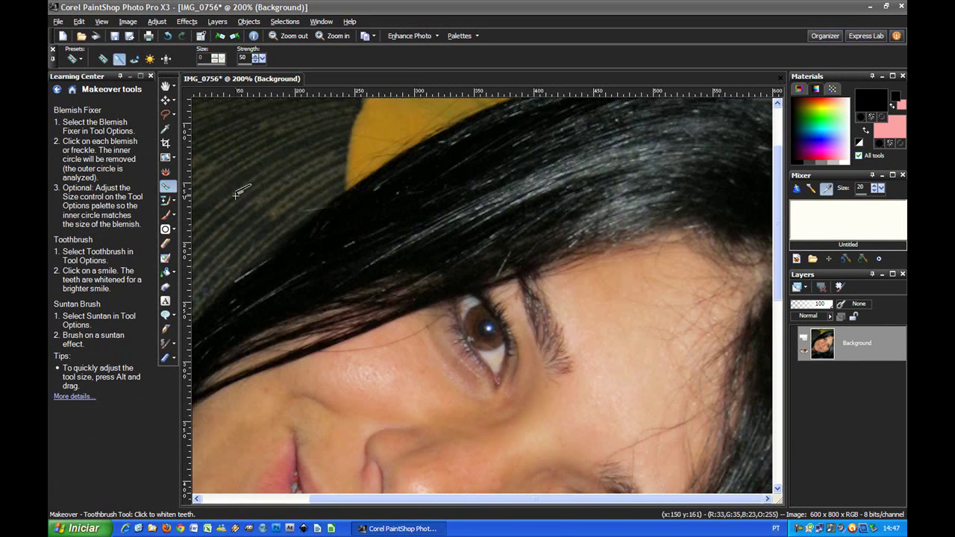
click(135, 58)
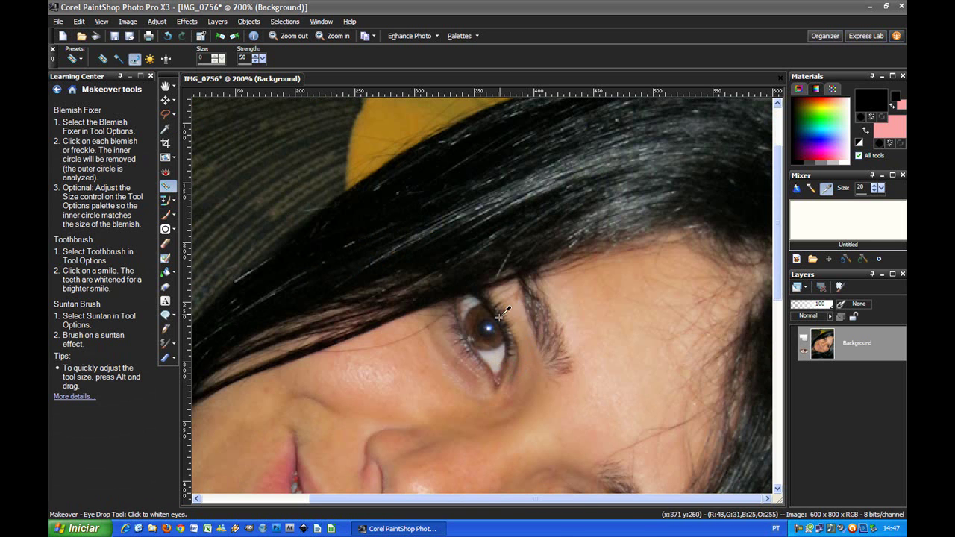
click(471, 301)
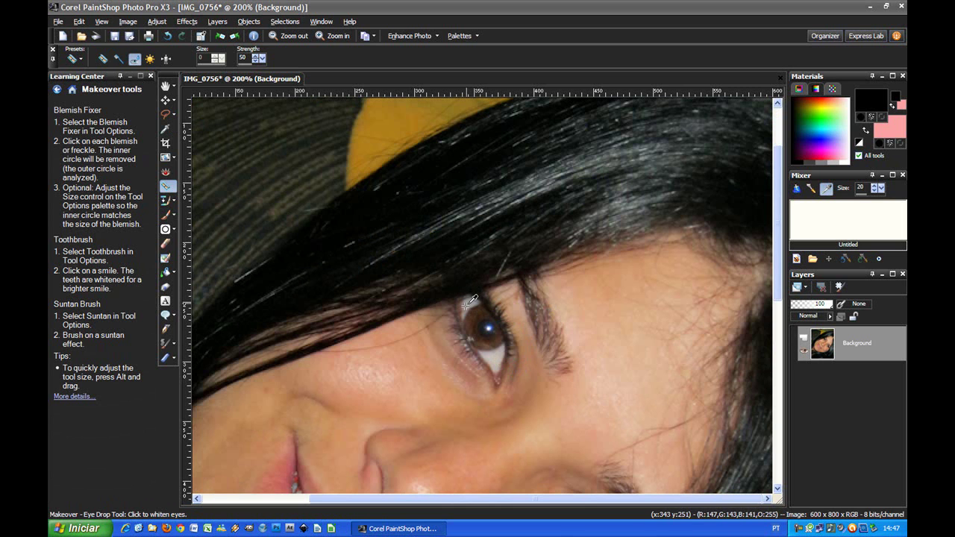
scroll(567, 409, down, 3)
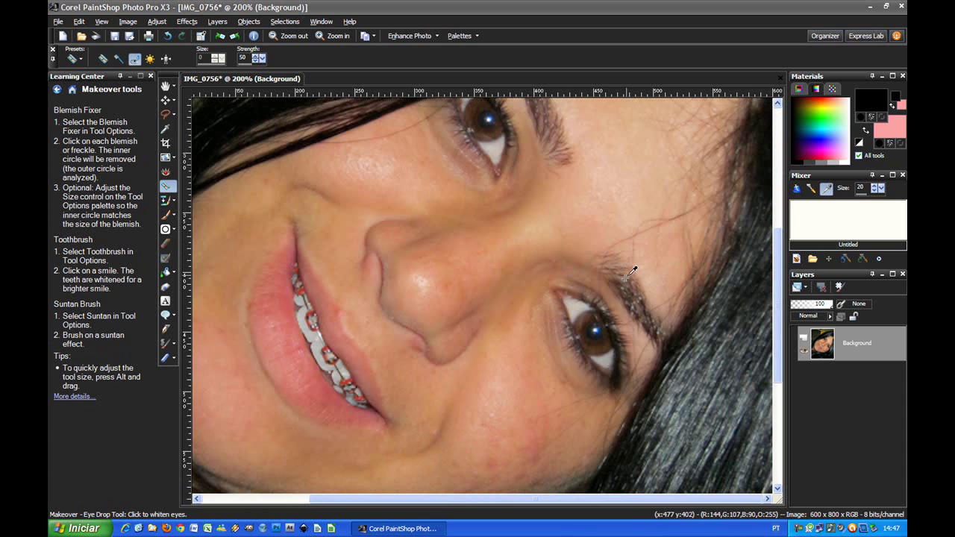
scroll(631, 275, down, 2)
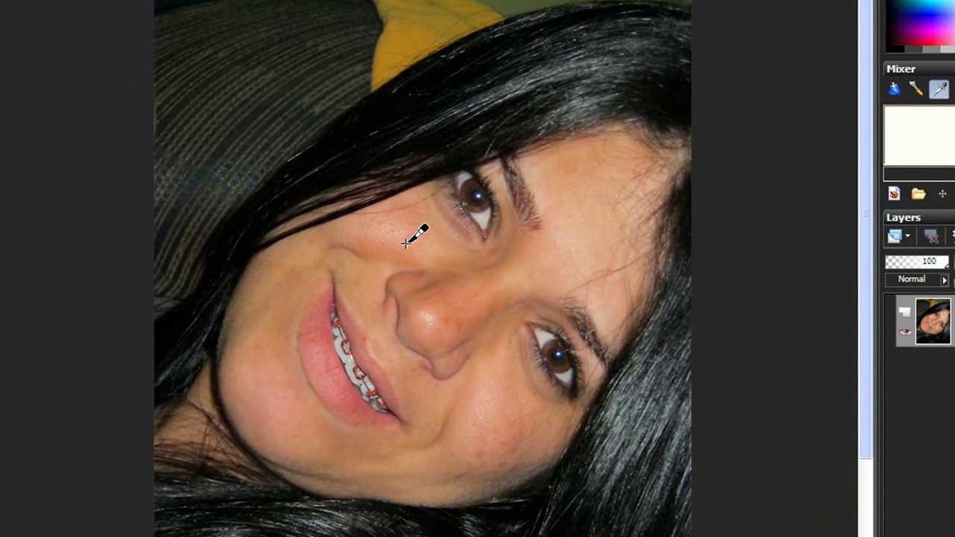
Try a Suntan Brush stroke across the face at size 32 and strength 36, and undo it.
mouse_move(383, 216)
mouse_down()
mouse_move(309, 266)
mouse_move(356, 251)
mouse_move(422, 373)
mouse_up()
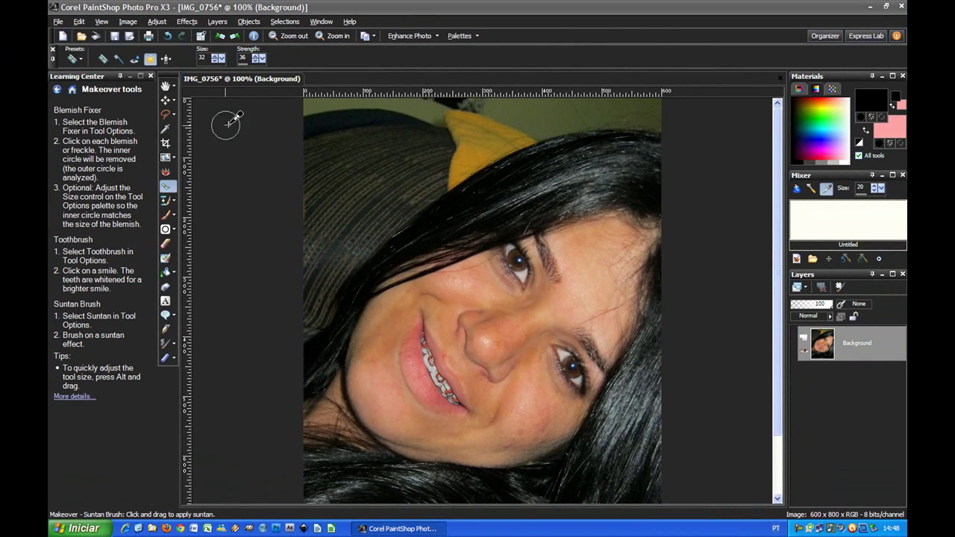
click(78, 21)
click(94, 34)
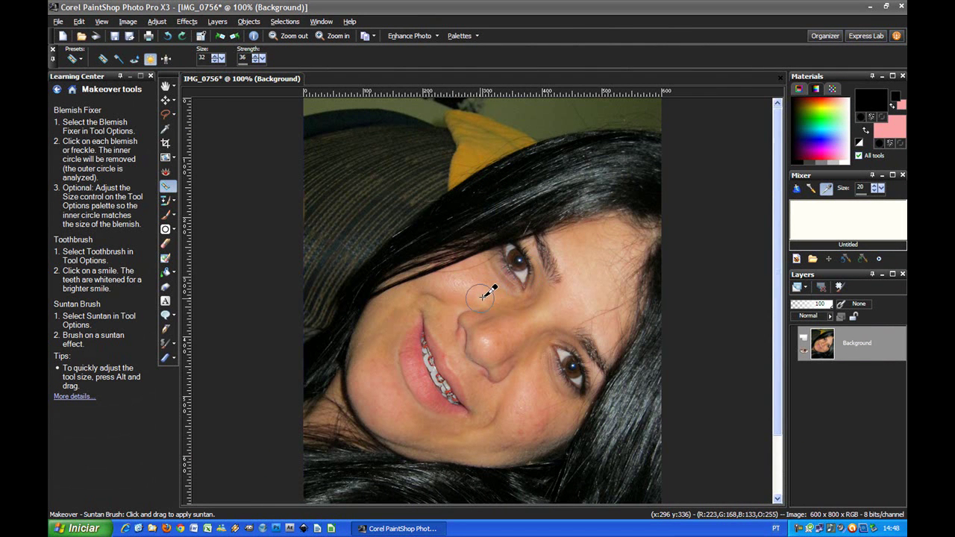
Try slimming the face with Thinify at strength 10.
click(166, 59)
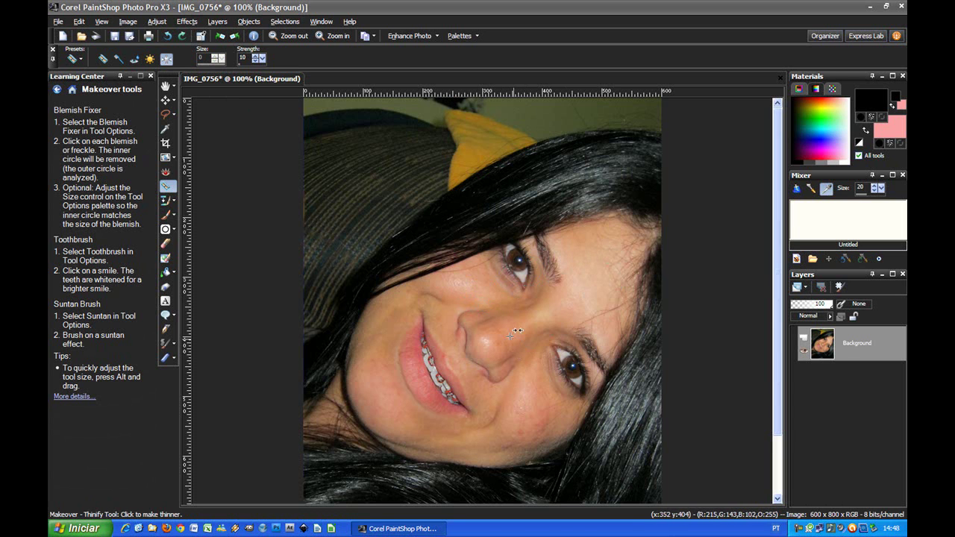
click(492, 290)
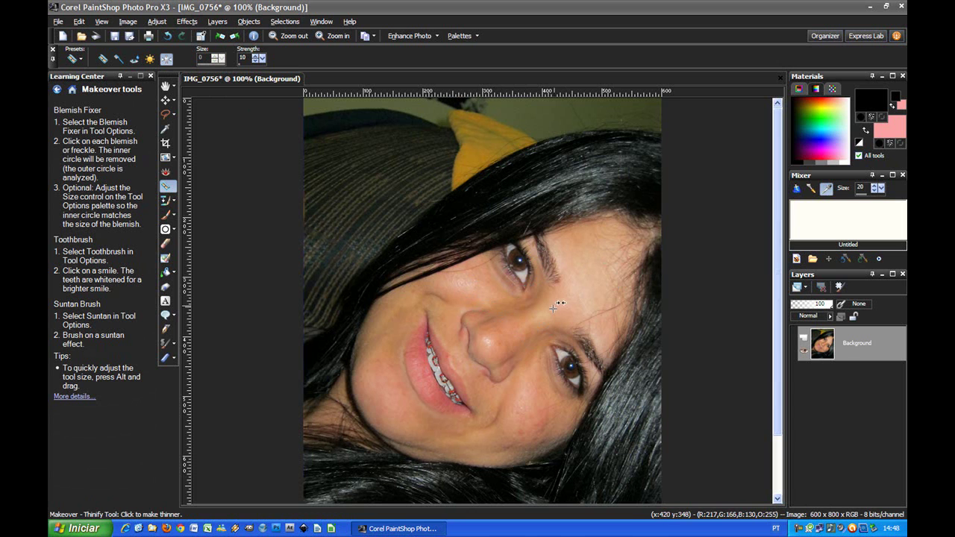
click(555, 275)
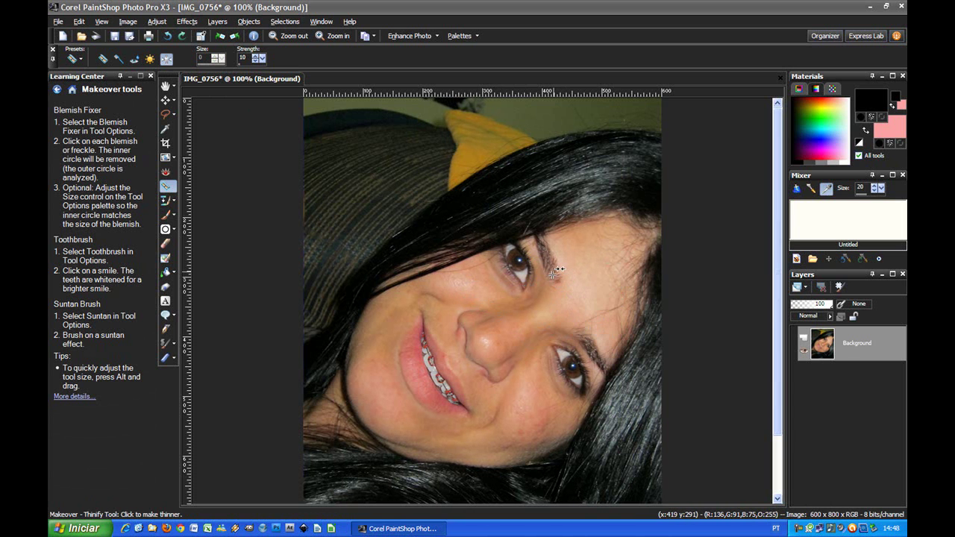
Switch back to the Blemish Fixer and apply Skin Smoothing to the portrait at a moderate amount, lower than 76.
click(103, 59)
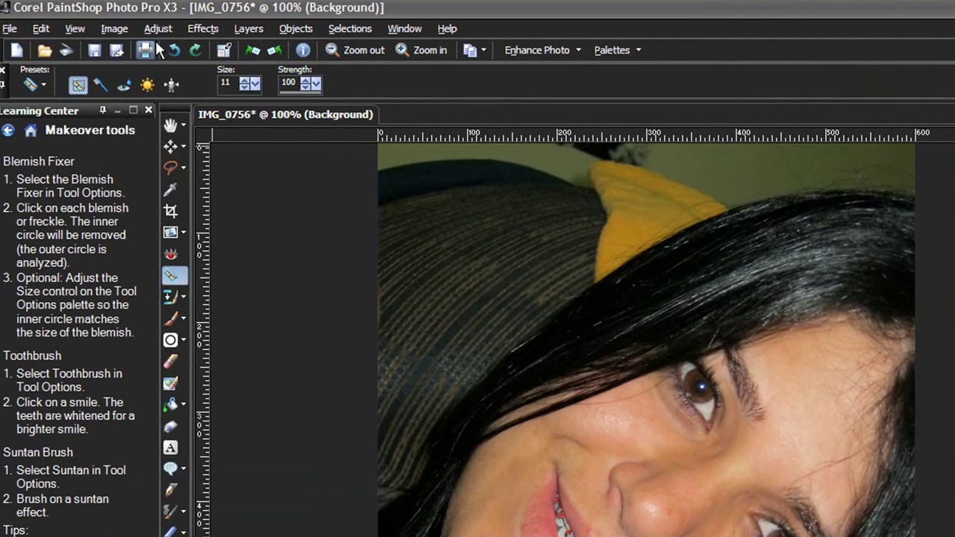
click(156, 21)
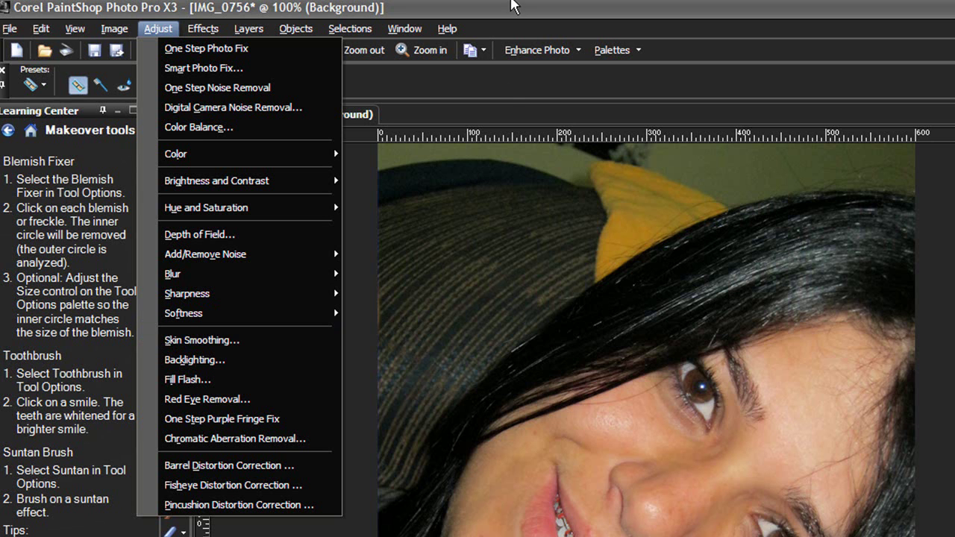
click(511, 4)
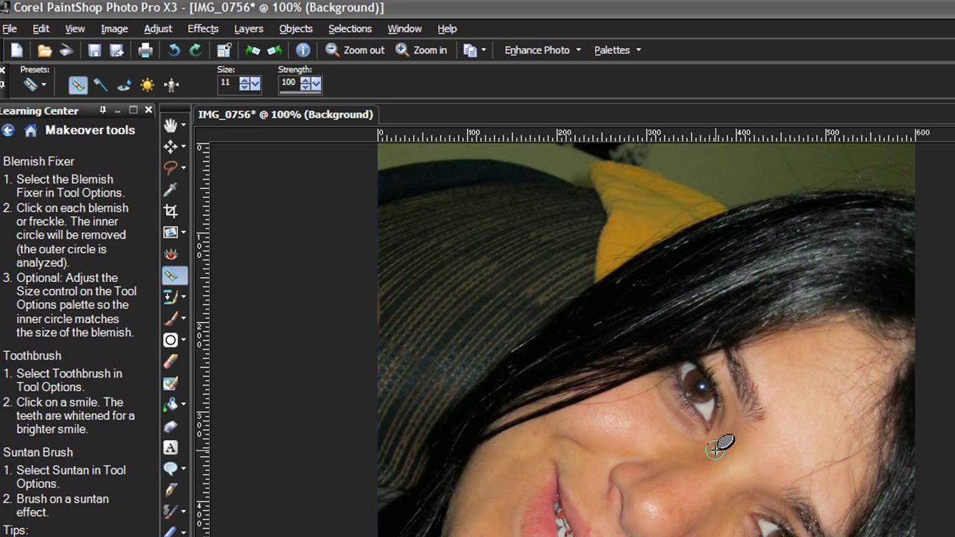
click(158, 28)
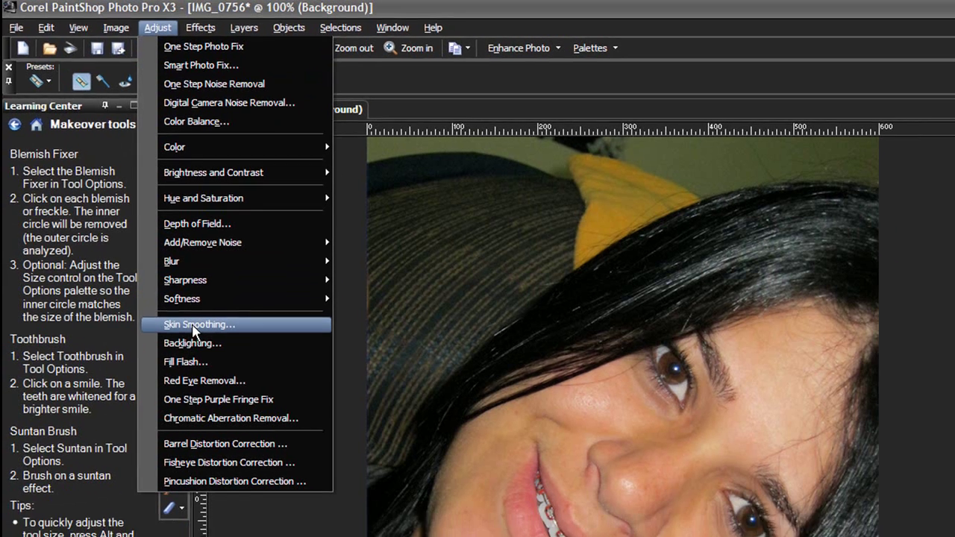
click(197, 341)
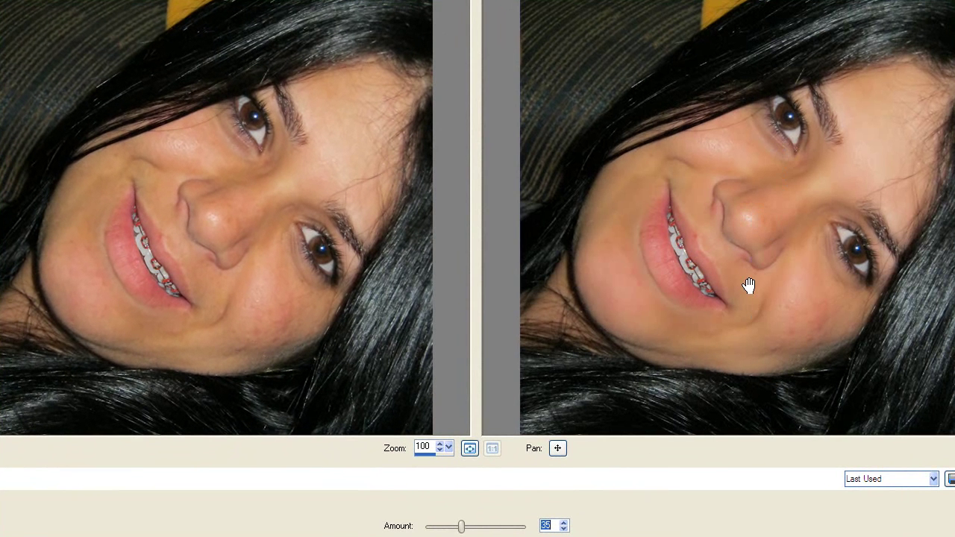
drag(462, 529, 498, 529)
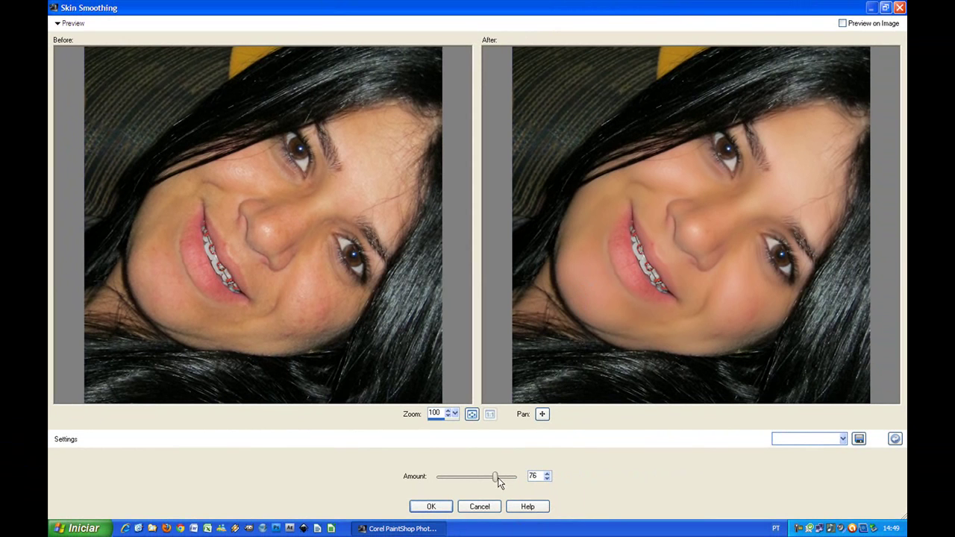
drag(496, 478, 469, 482)
click(436, 507)
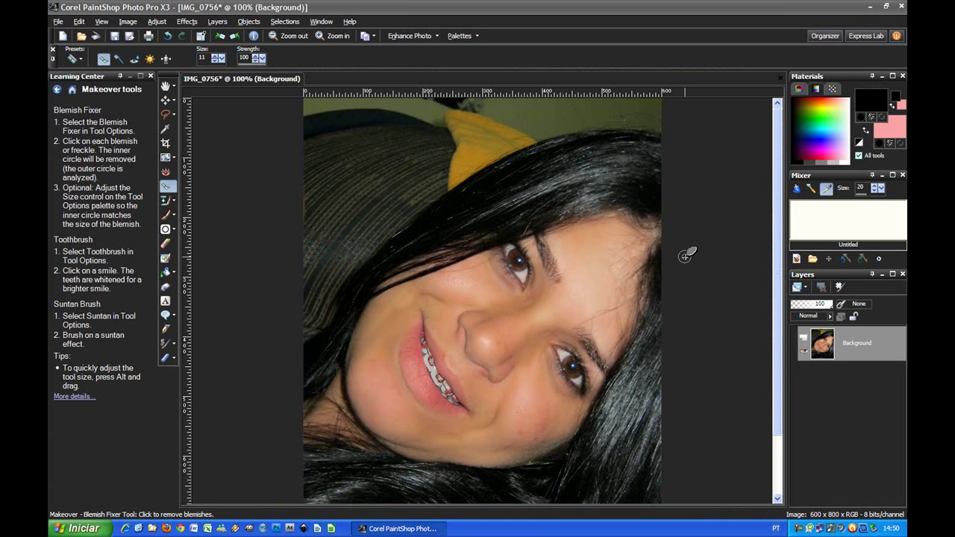
Sharpen the portrait with Unsharp Mask using radius 1,00, strength 84 and clipping 5.
drag(534, 397, 537, 363)
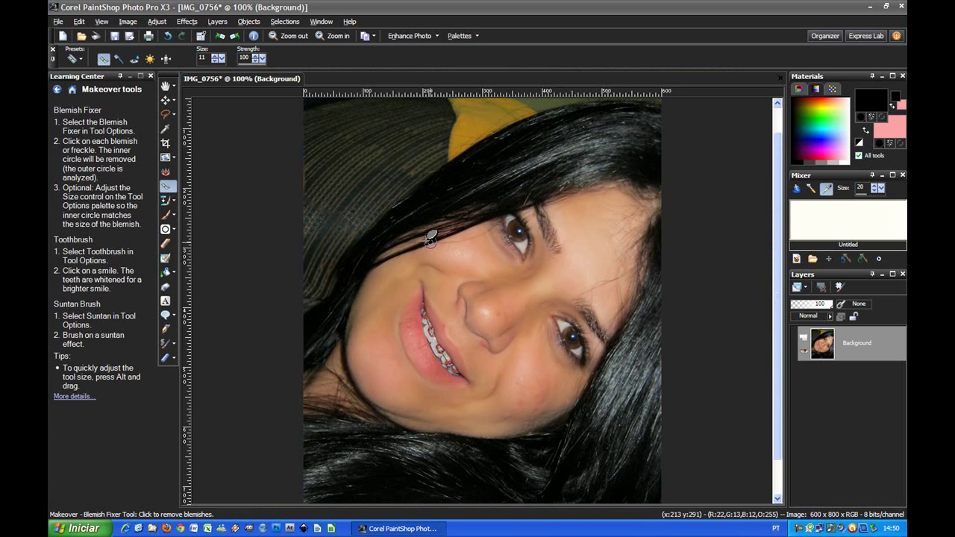
click(158, 22)
mouse_move(210, 199)
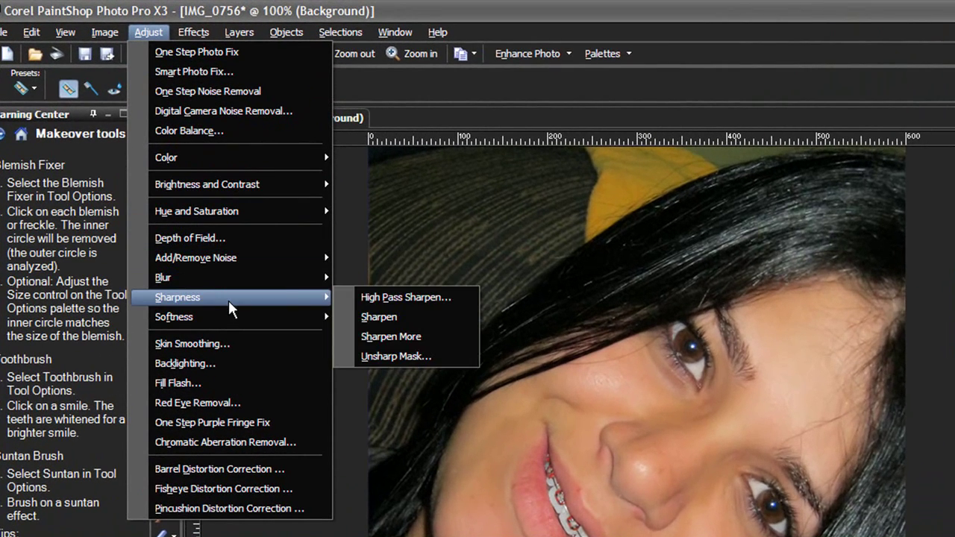
click(417, 356)
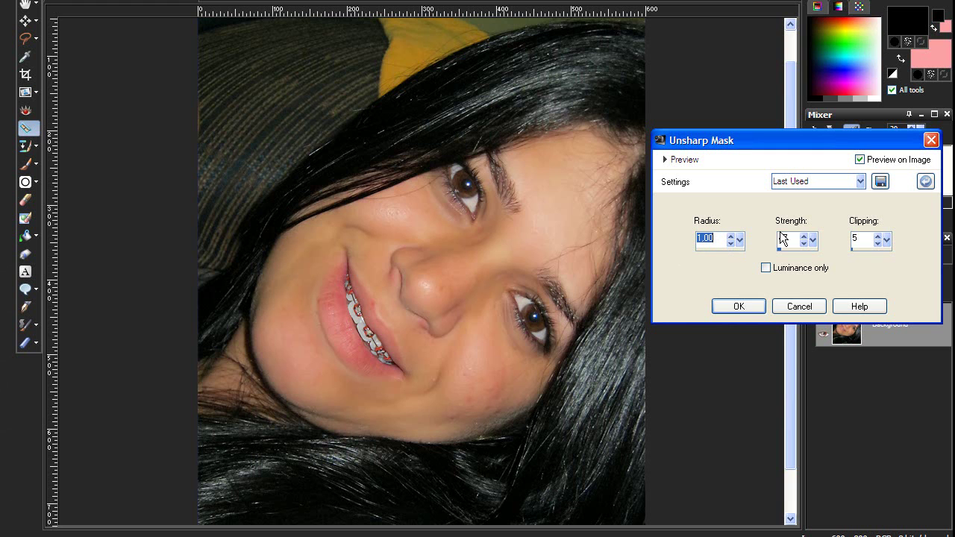
drag(781, 250, 784, 251)
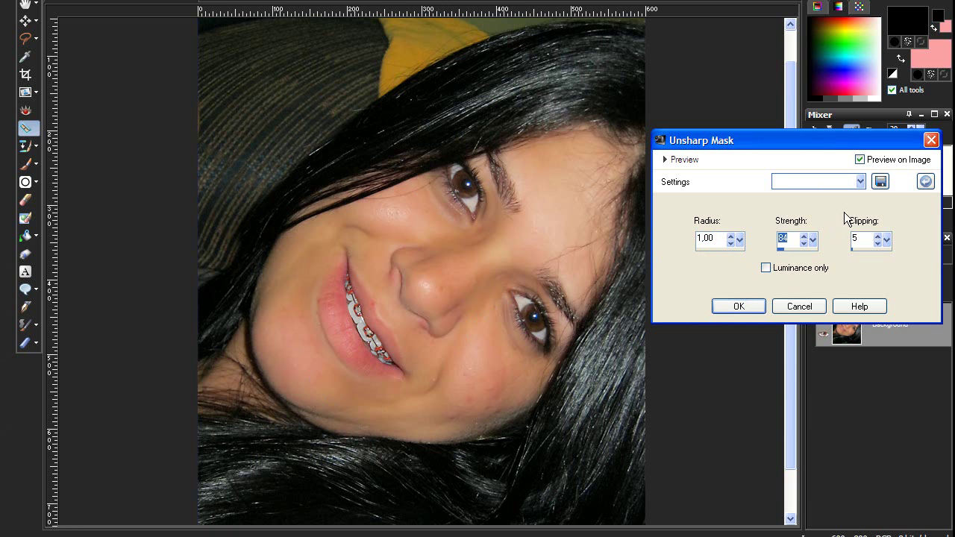
click(738, 306)
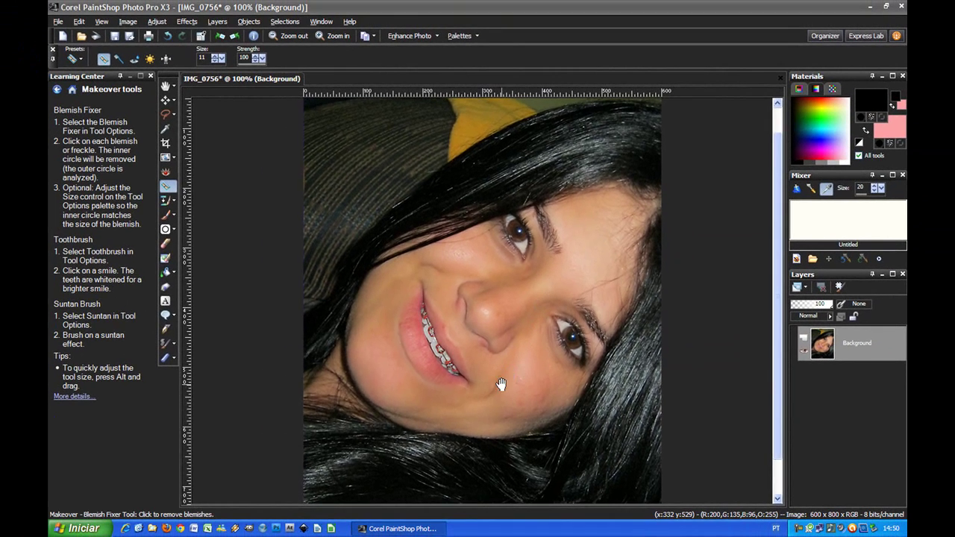
scroll(448, 336, down, 1)
scroll(507, 373, up, 2)
scroll(512, 416, down, 1)
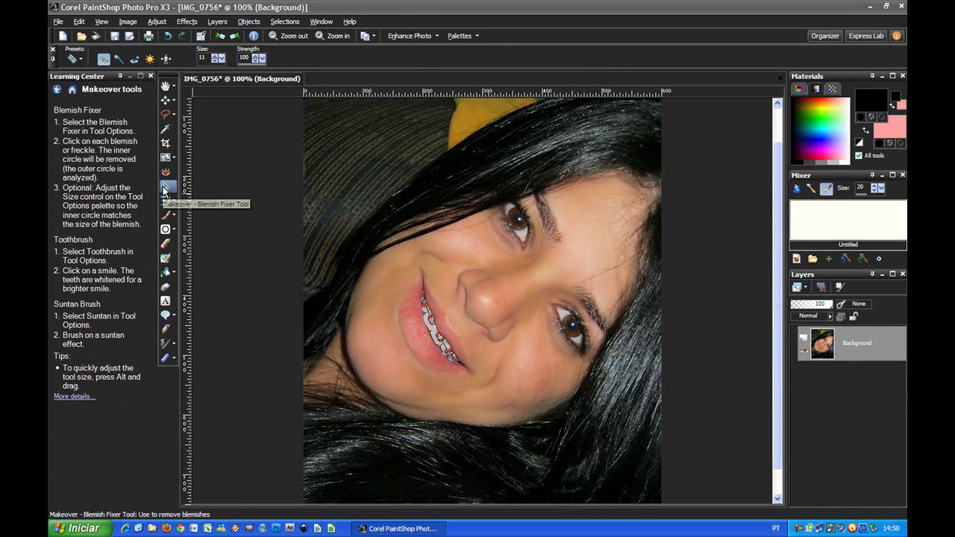
click(156, 21)
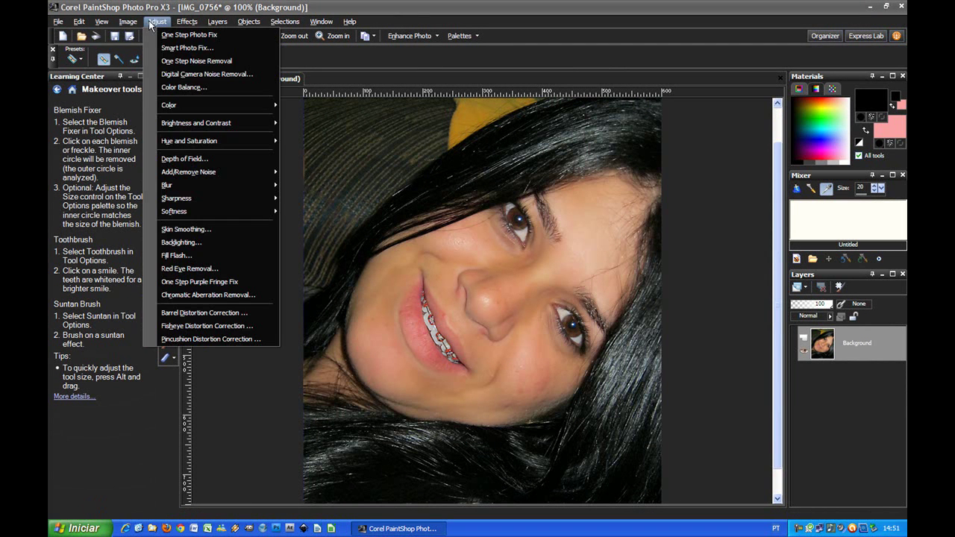
click(534, 7)
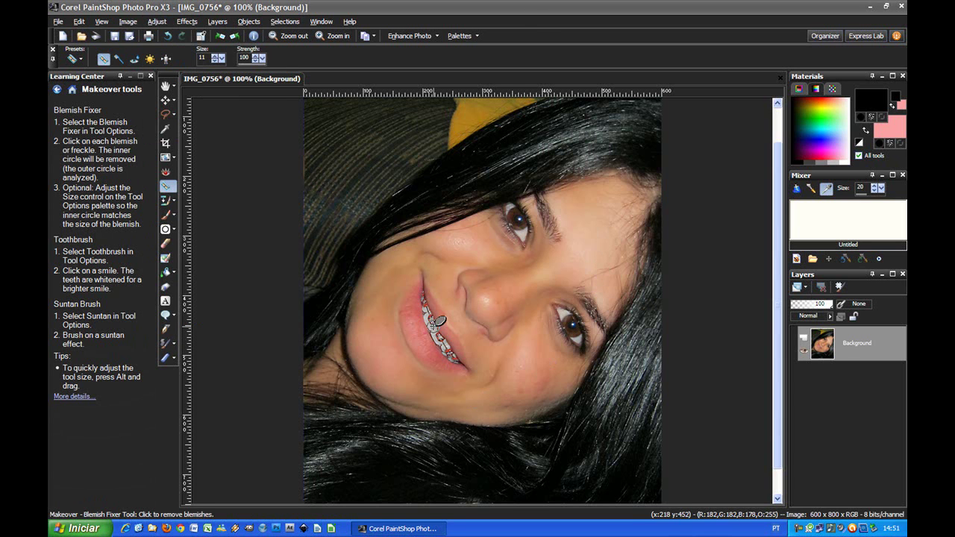